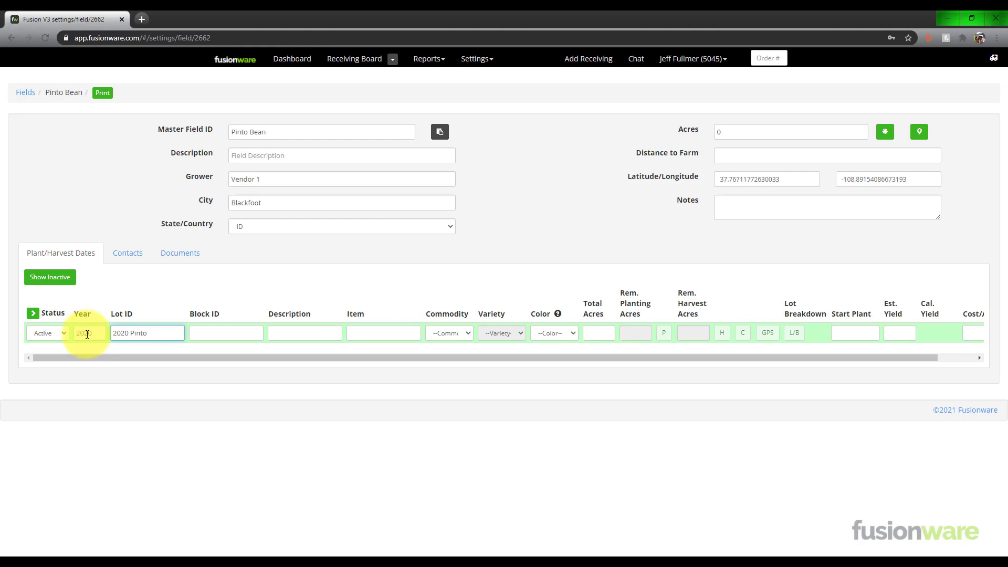
Complete the new lot's ID as 2020 Pinto Beans, set its commodity to Pinto Beans, and add the lot to the field.
type("Beans")
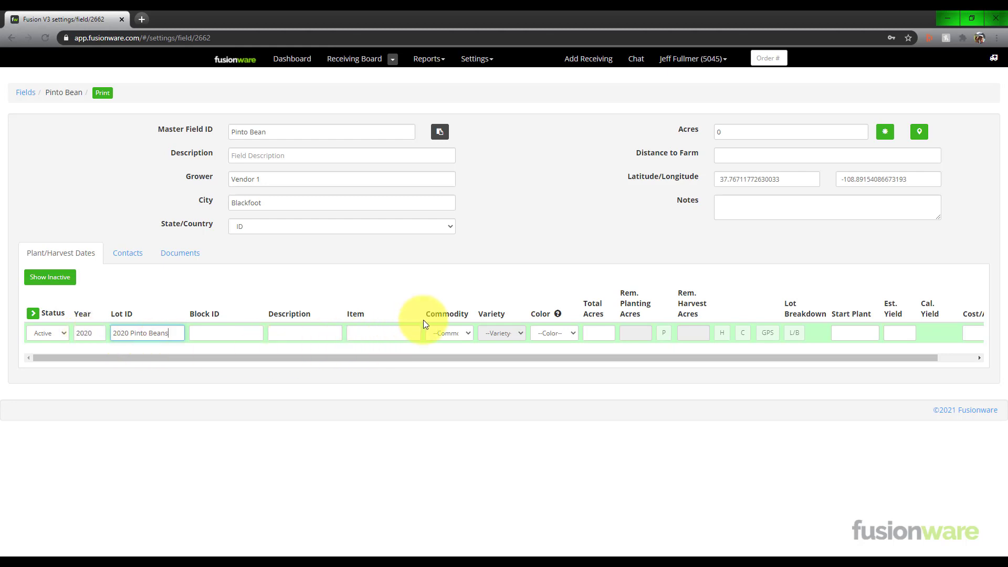
left_click(470, 333)
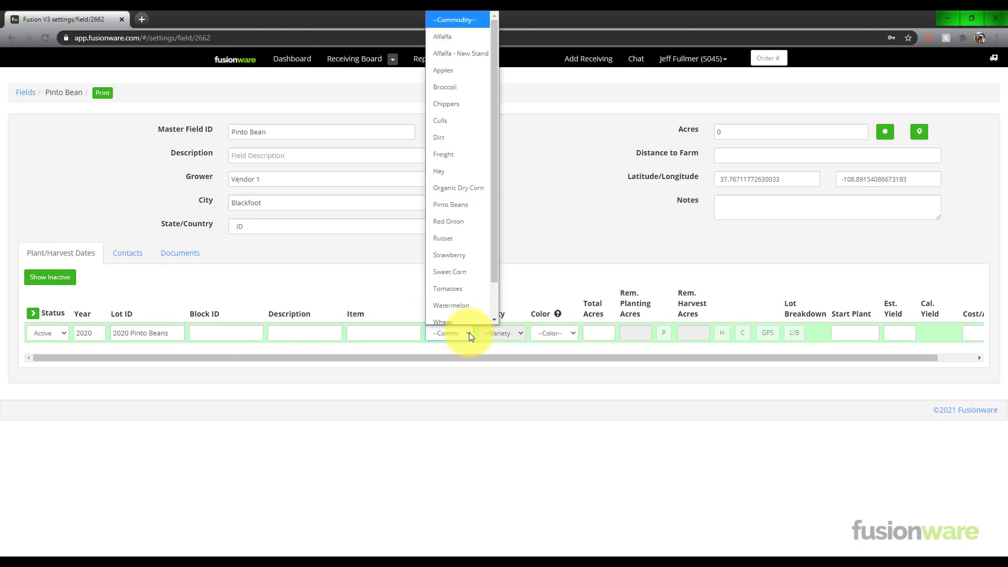
scroll(468, 312, "down", 1)
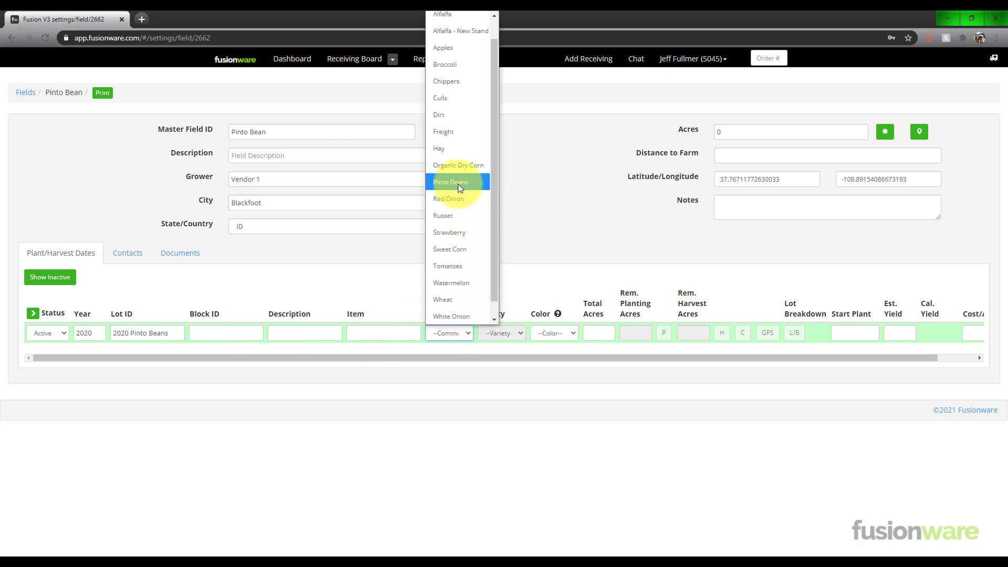
left_click(475, 181)
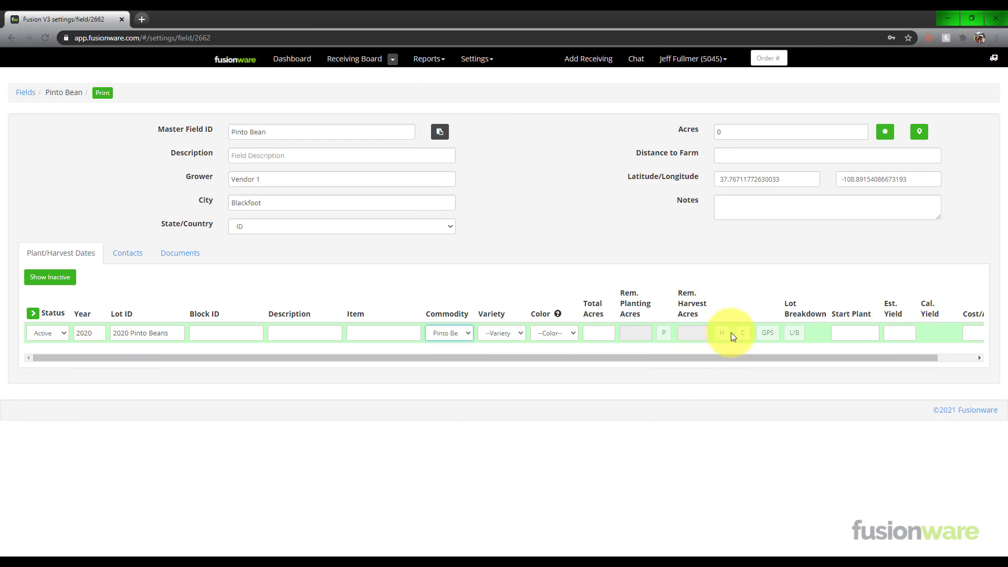
scroll(731, 332, "right", 1)
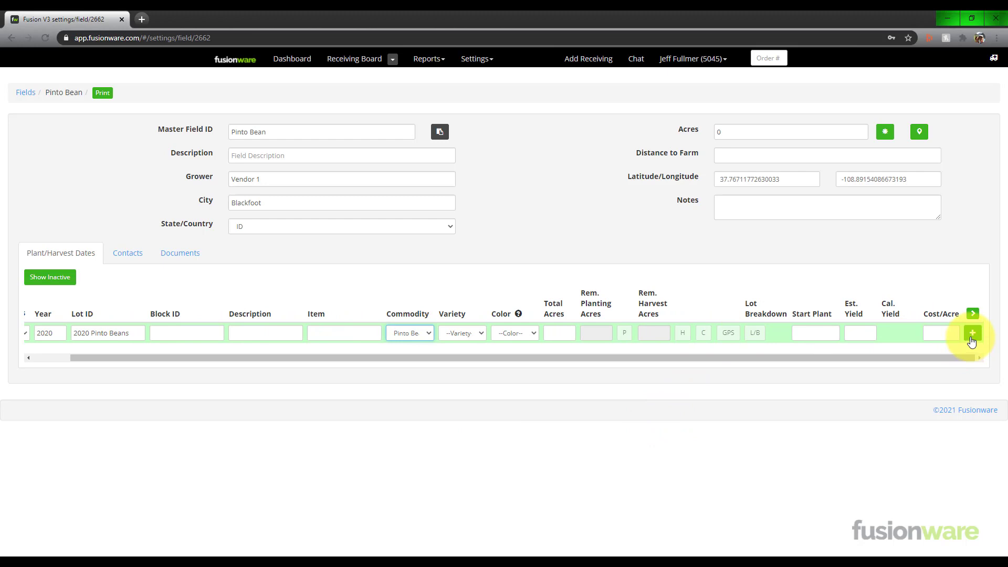
left_click(972, 338)
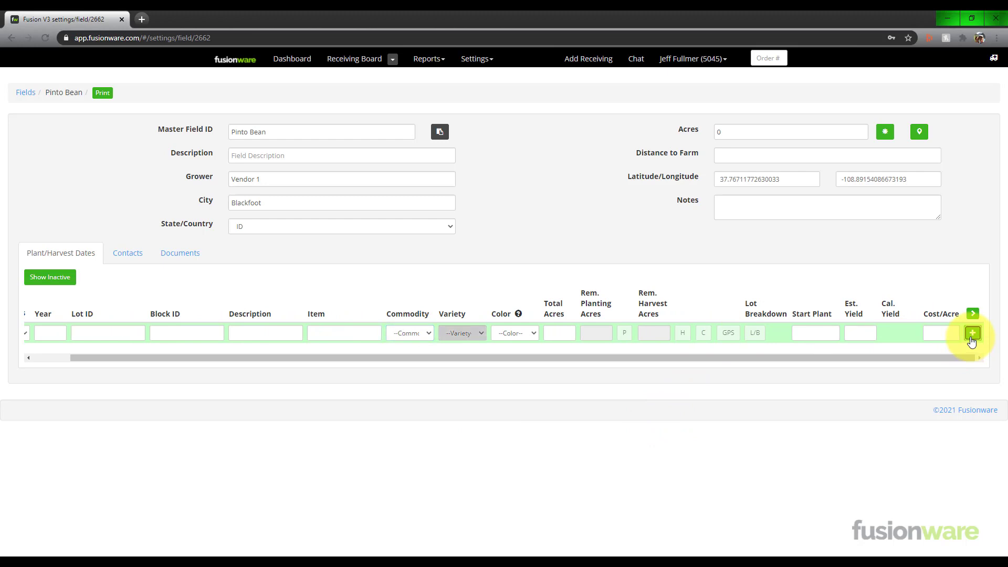
Expand the plant/harvest table's extra columns and examine the fields available for the 2020 Pinto Beans lot.
left_click_drag(864, 379, 822, 385)
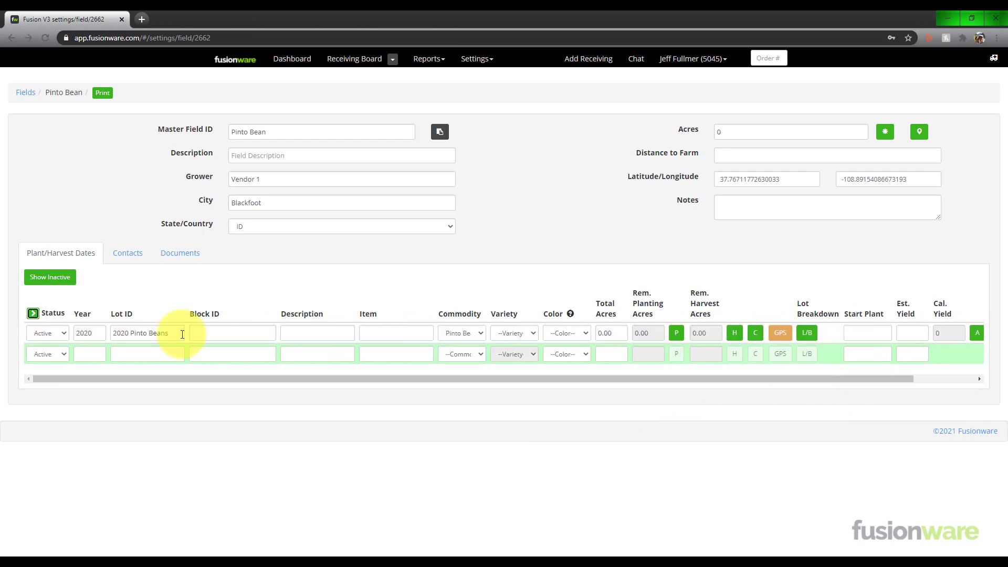
scroll(187, 343, "right", 1)
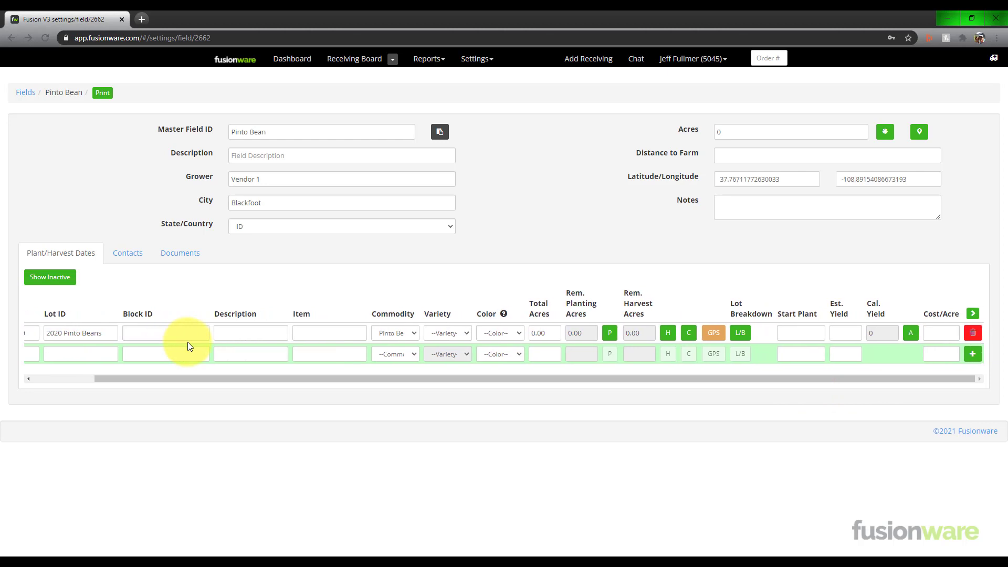
scroll(178, 339, "left", 2)
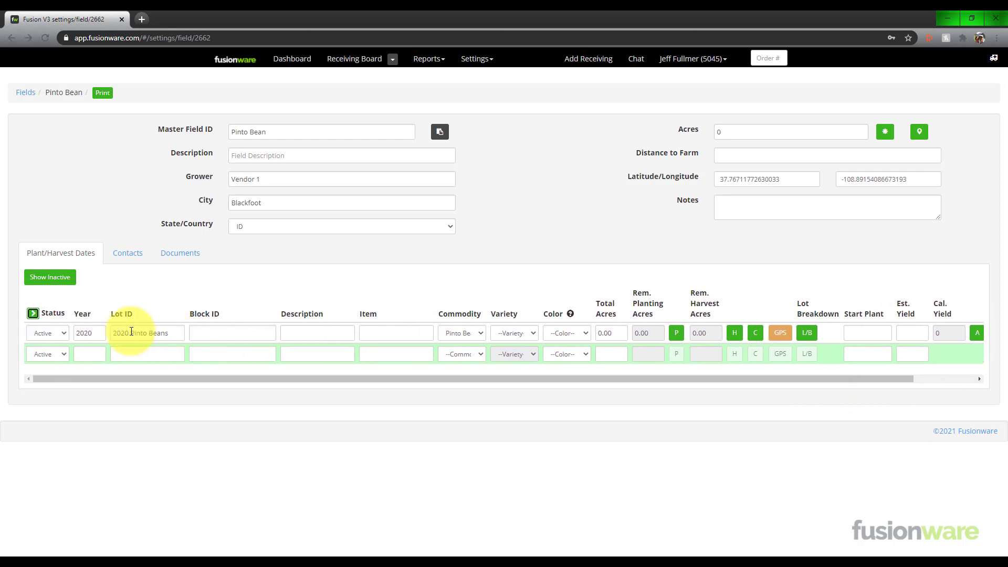
left_click(32, 314)
scroll(127, 343, "right", 6)
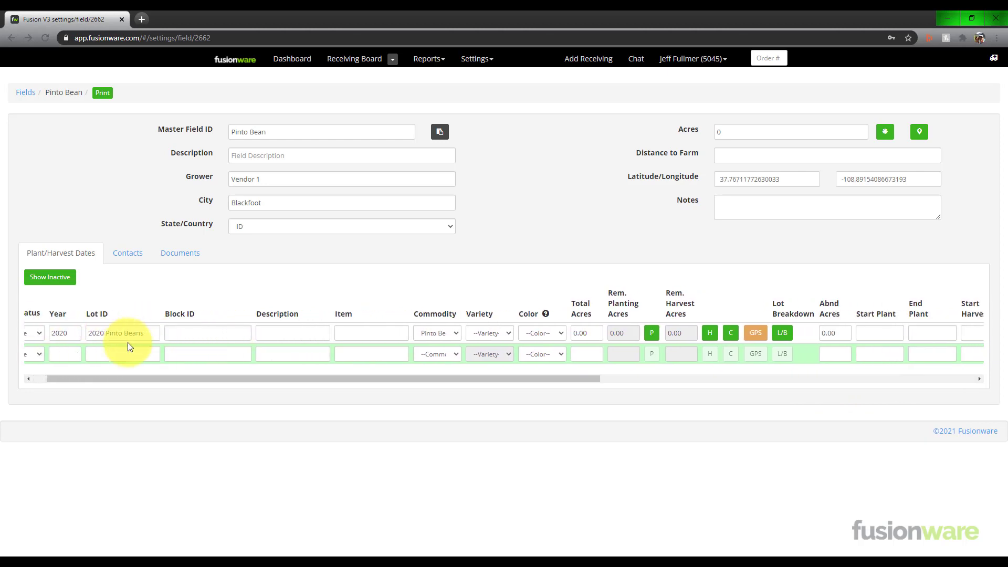
scroll(127, 342, "right", 4)
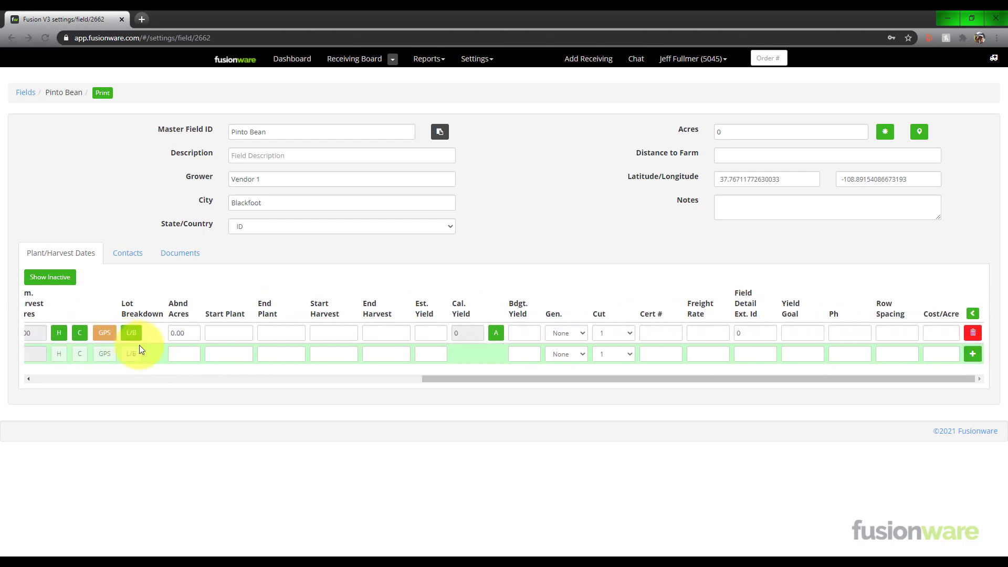
scroll(140, 345, "left", 10)
scroll(139, 345, "left", 1)
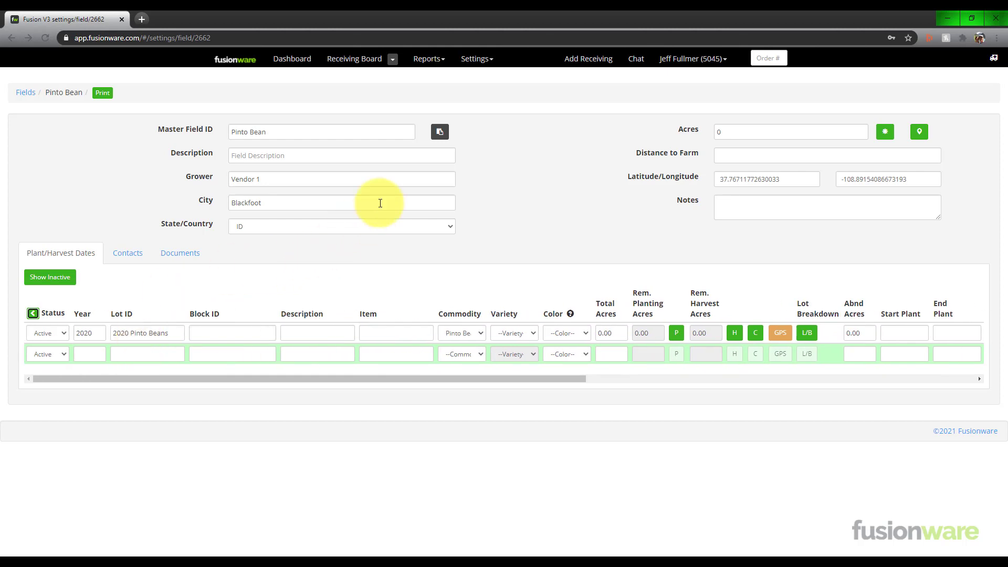
Search the storages settings for "pin" and open the Pinto Bean Storage record.
left_click(476, 61)
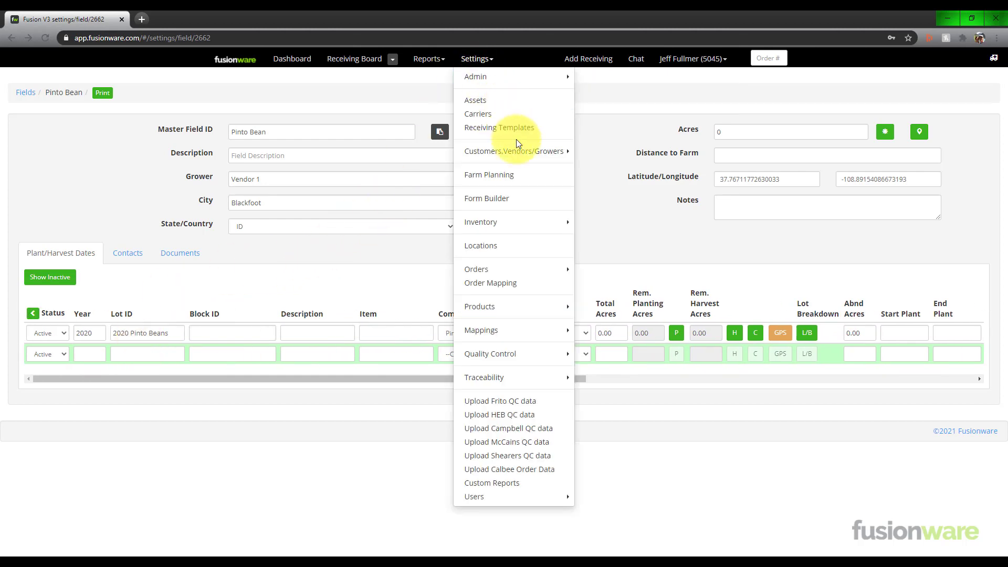
mouse_move(551, 151)
left_click(609, 245)
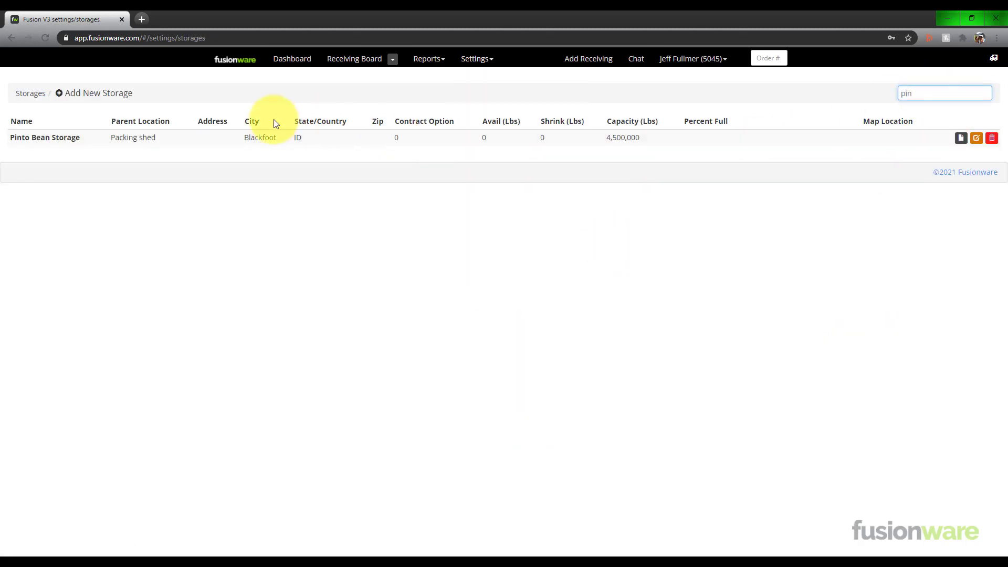
left_click(58, 141)
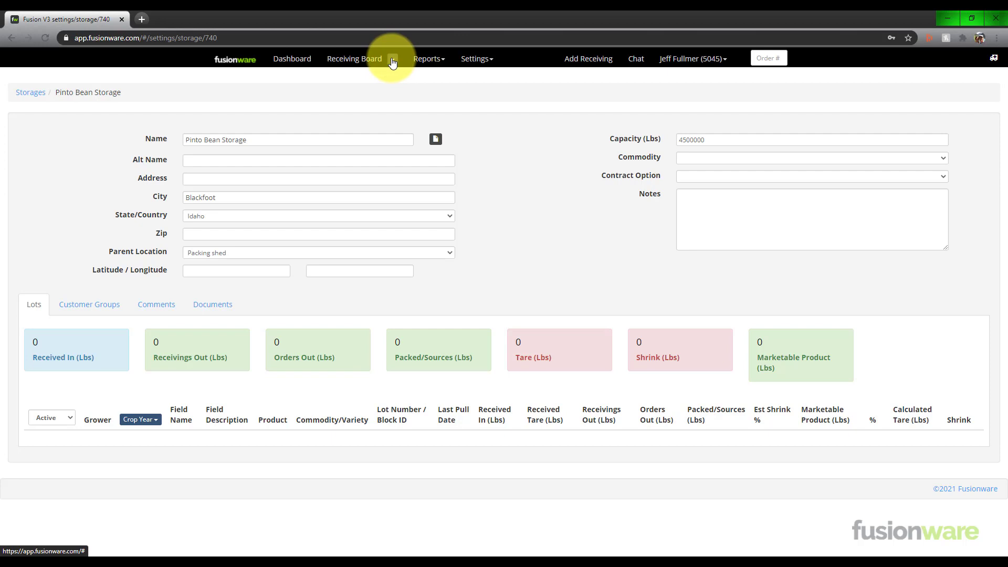
Go to the Receiving Board and start a new receiving with load type Raw Goods, received from Field.
left_click(393, 62)
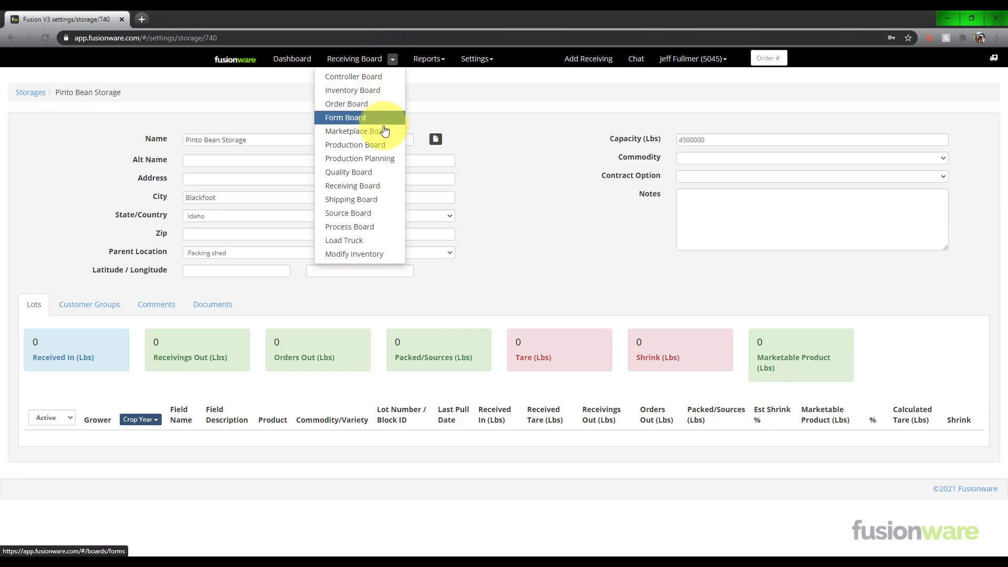
left_click(377, 189)
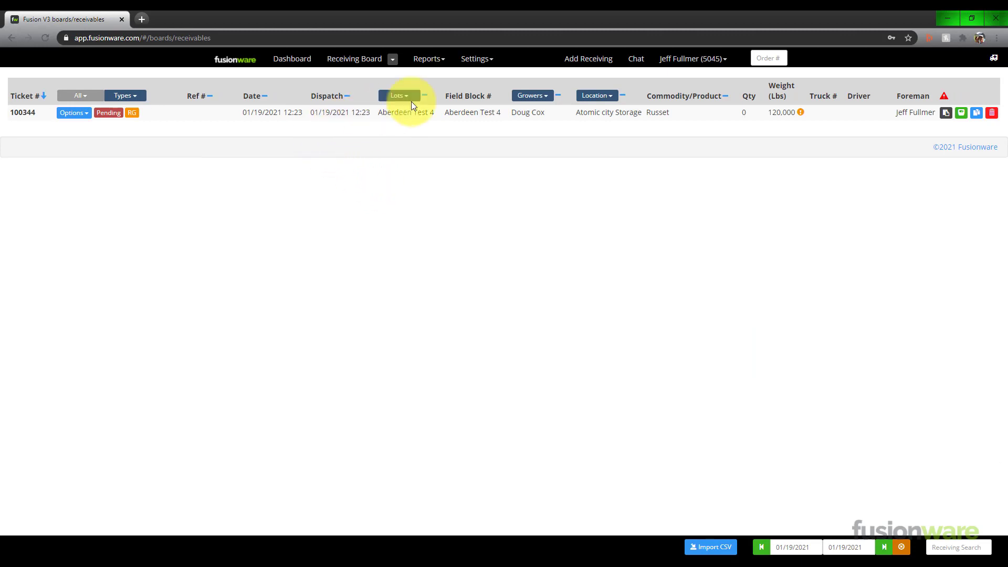
left_click(588, 58)
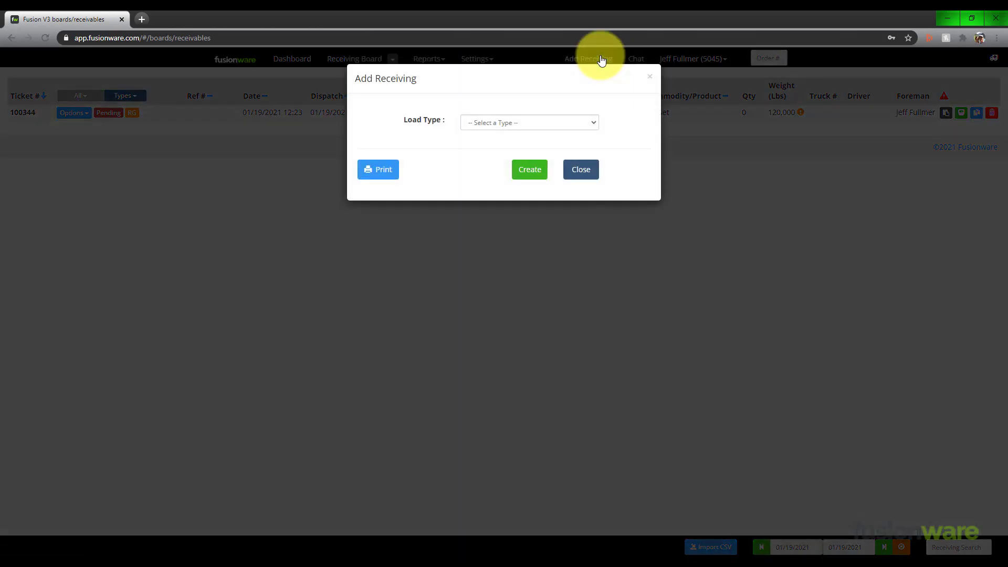
left_click(592, 122)
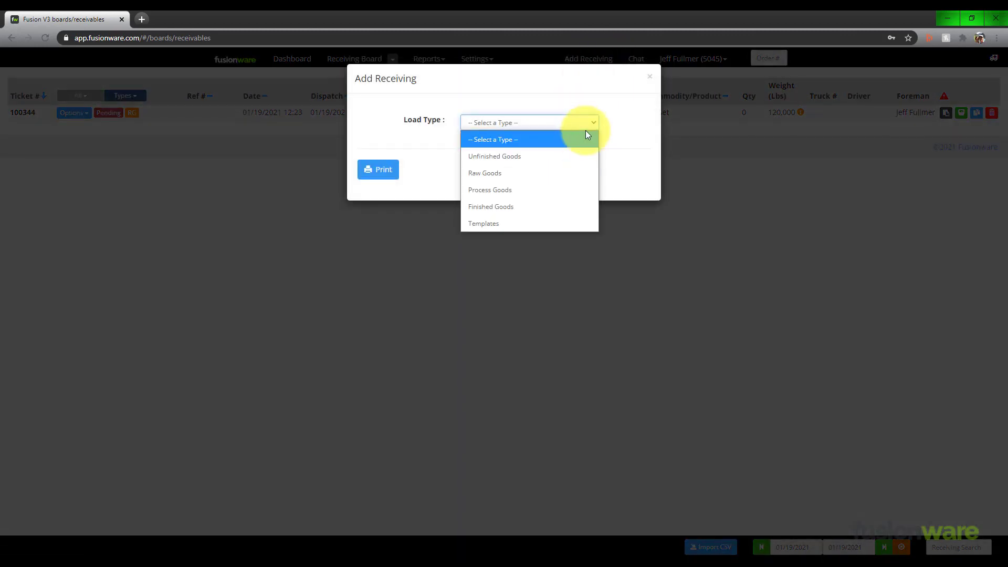
left_click(556, 181)
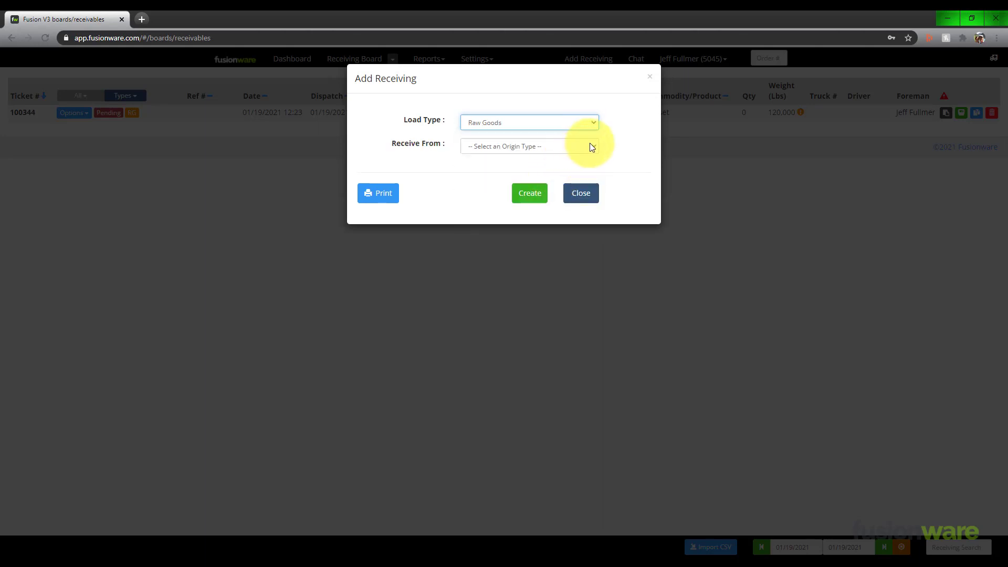
left_click(590, 144)
left_click(556, 178)
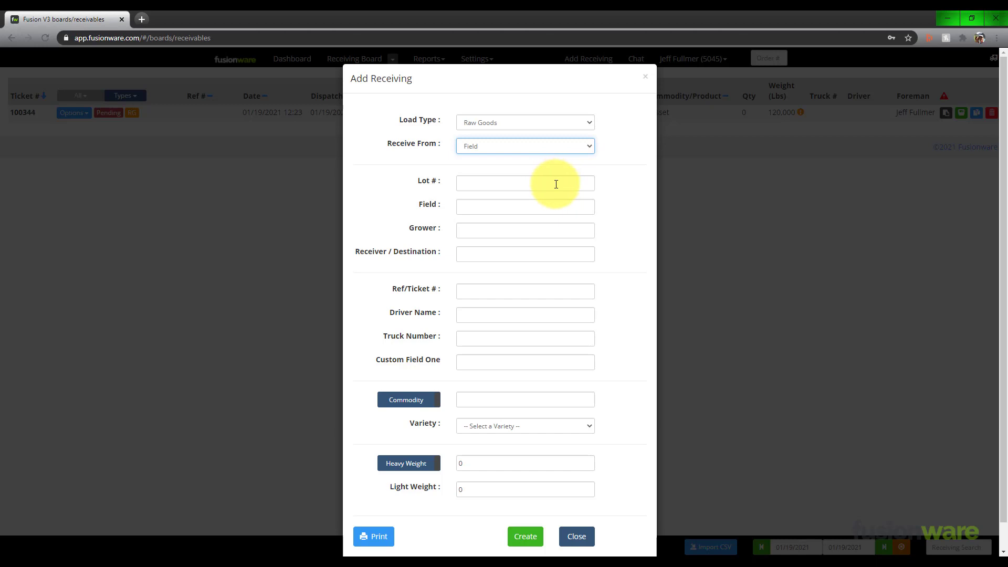
Set the receiving's lot number to 2020 Pinto Beans.
left_click(556, 185)
type("2020")
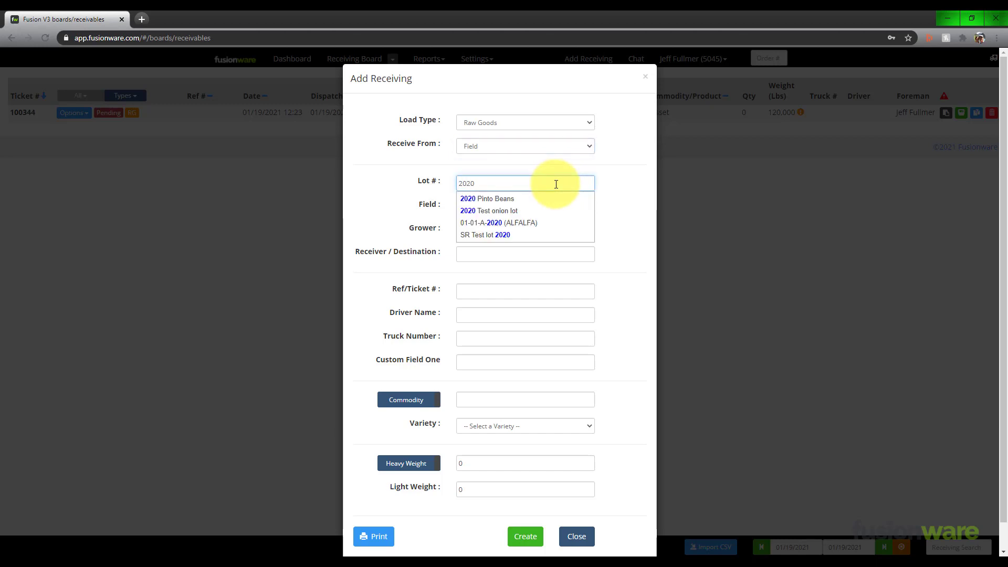
key("Down")
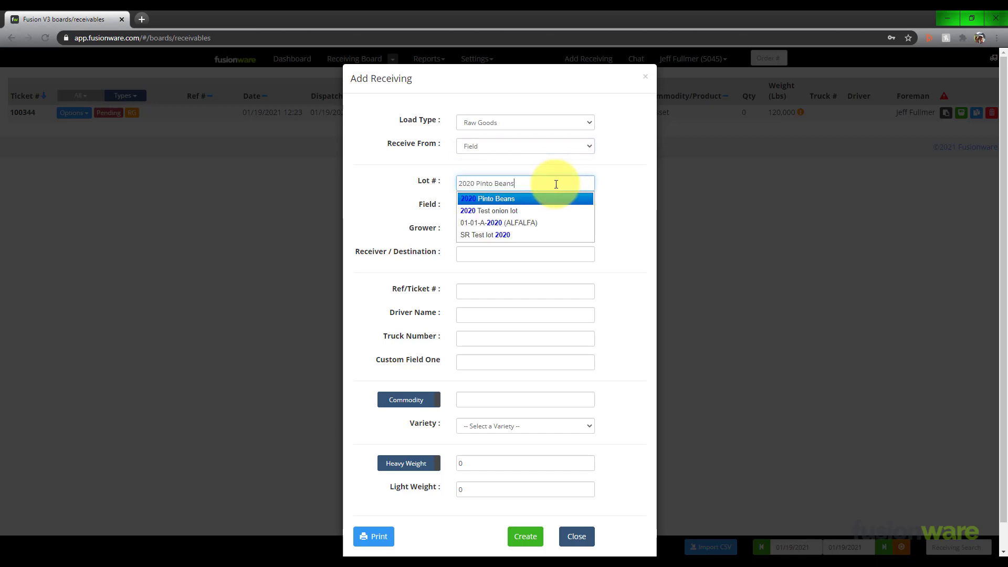
key("Return")
Set the receiver/destination of the receiving to Pinto Bean Storage.
key("Tab")
key("Tab")
key("Tab")
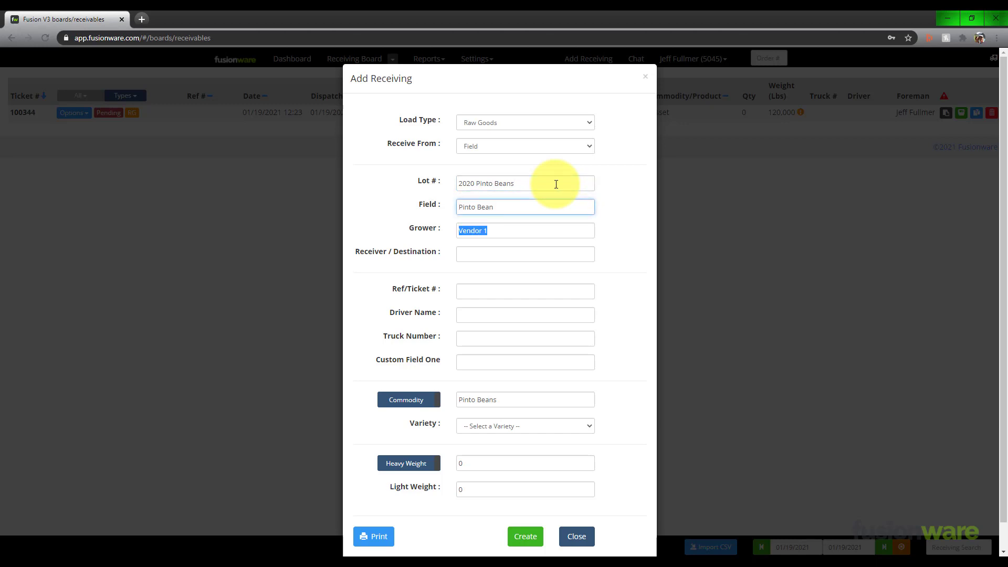
type("Pin")
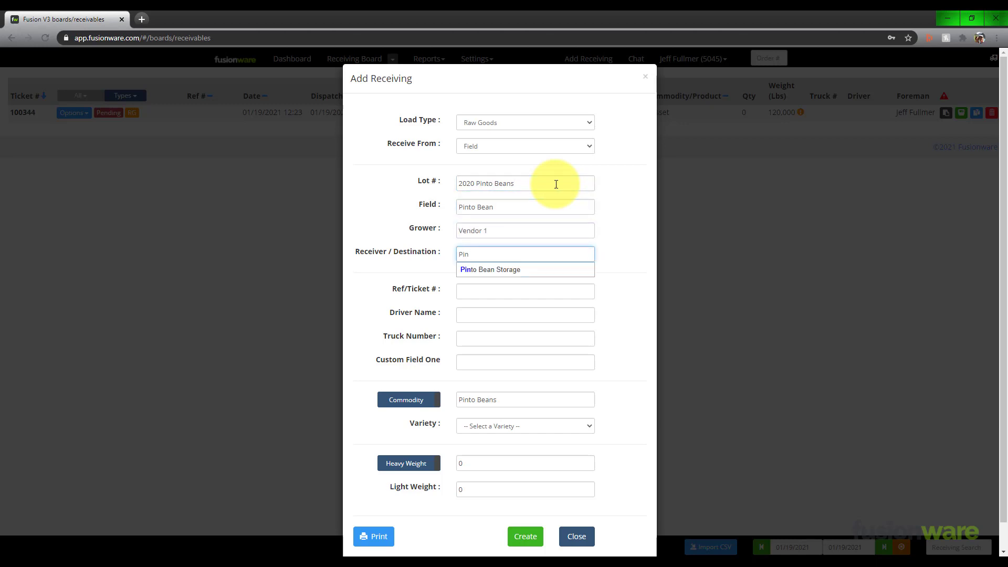
key("Down")
key("Return")
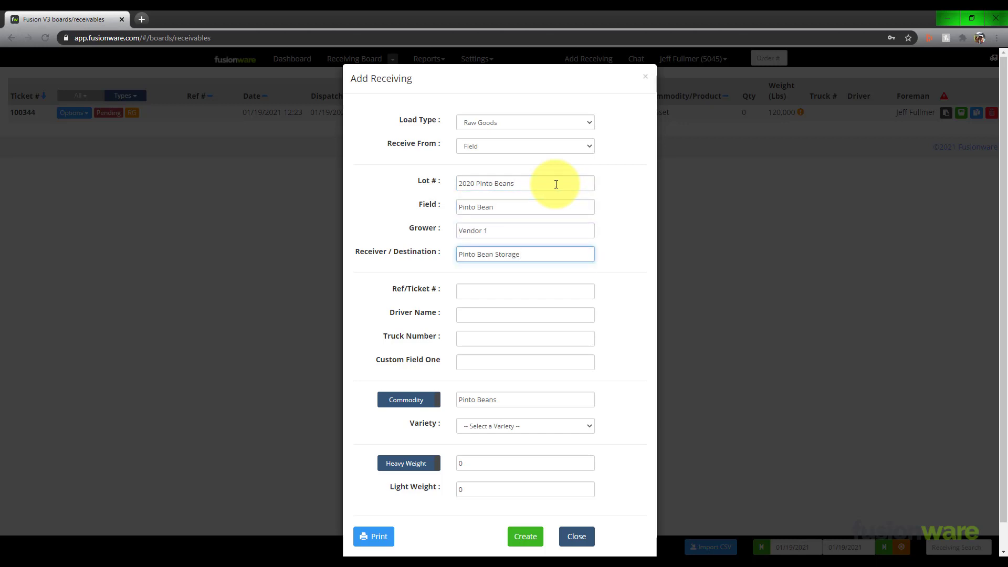
key("Tab")
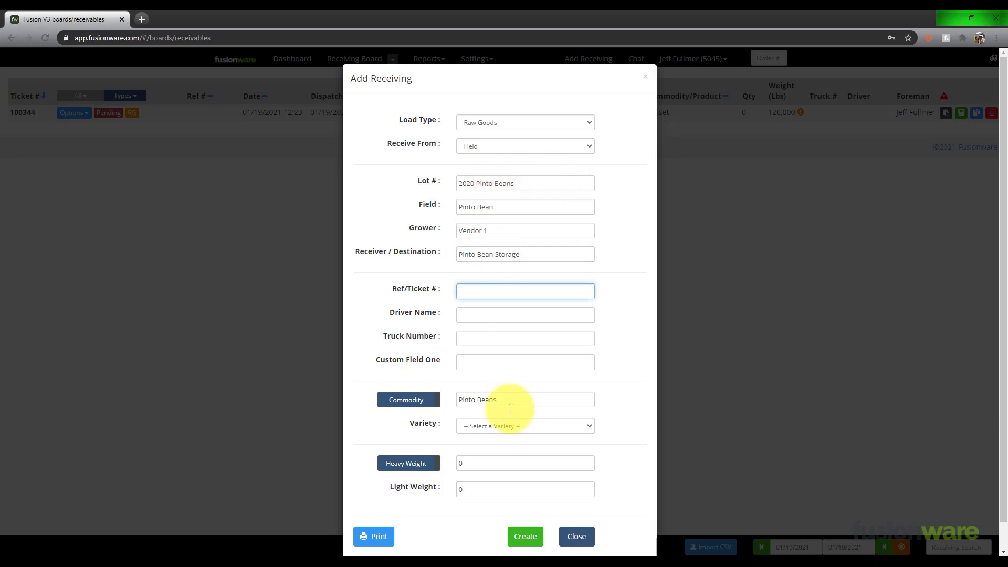
Set the heavy weight to 100000 and create the receiving.
left_click(495, 463)
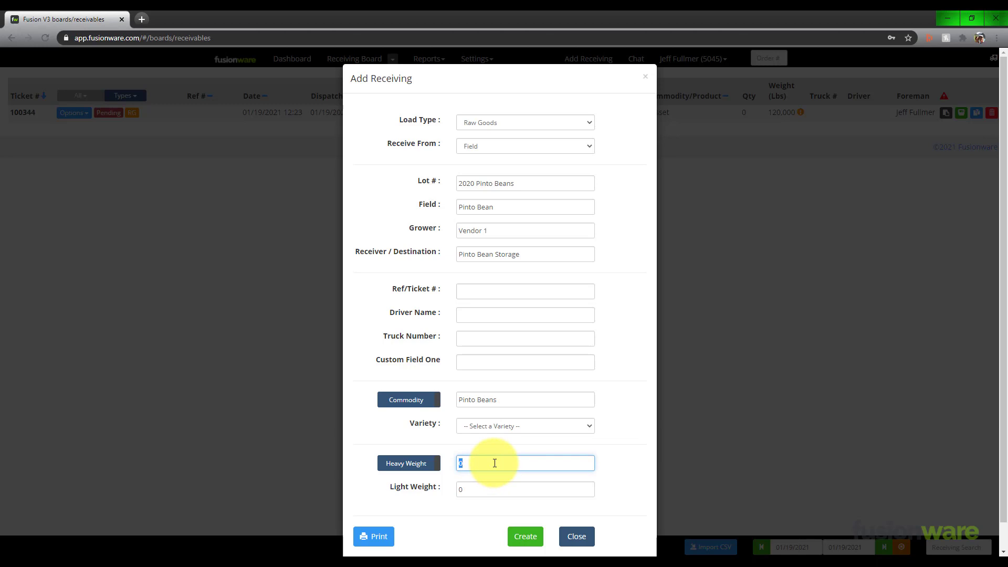
type("100000")
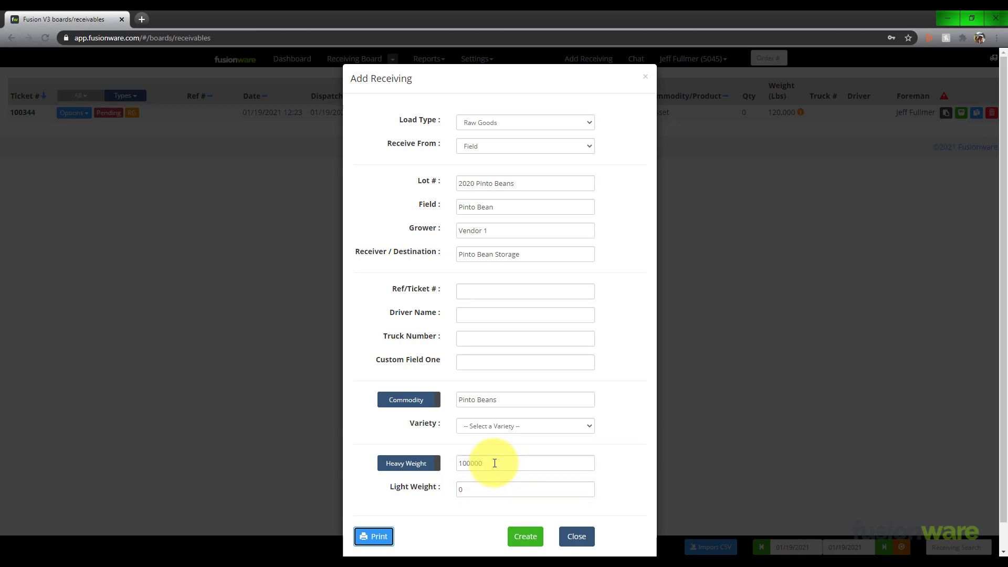
left_click(520, 541)
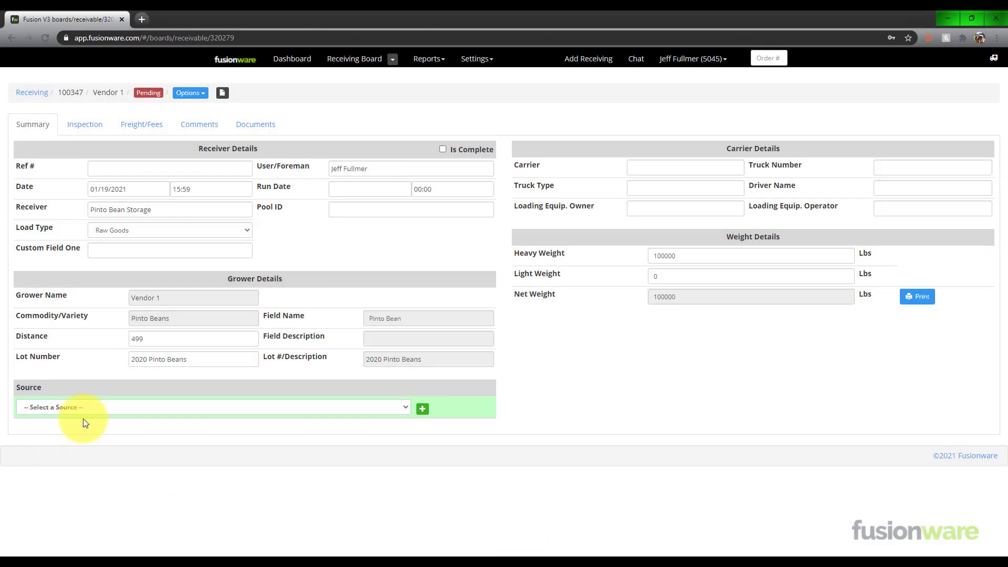
Run the Storage report filtered to Pinto Bean Storage and expand that storage's row to examine its receivings.
left_click(440, 61)
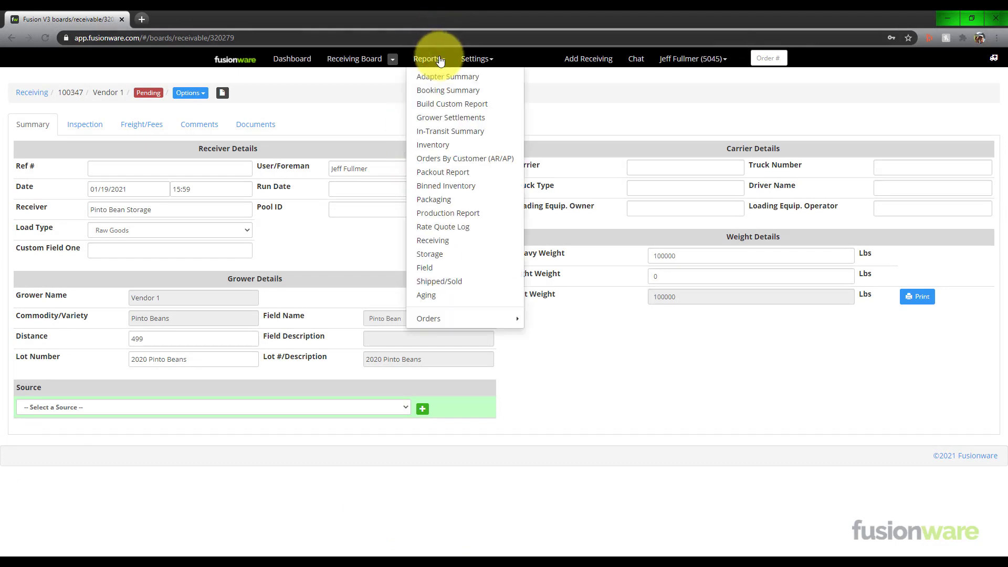
left_click(444, 254)
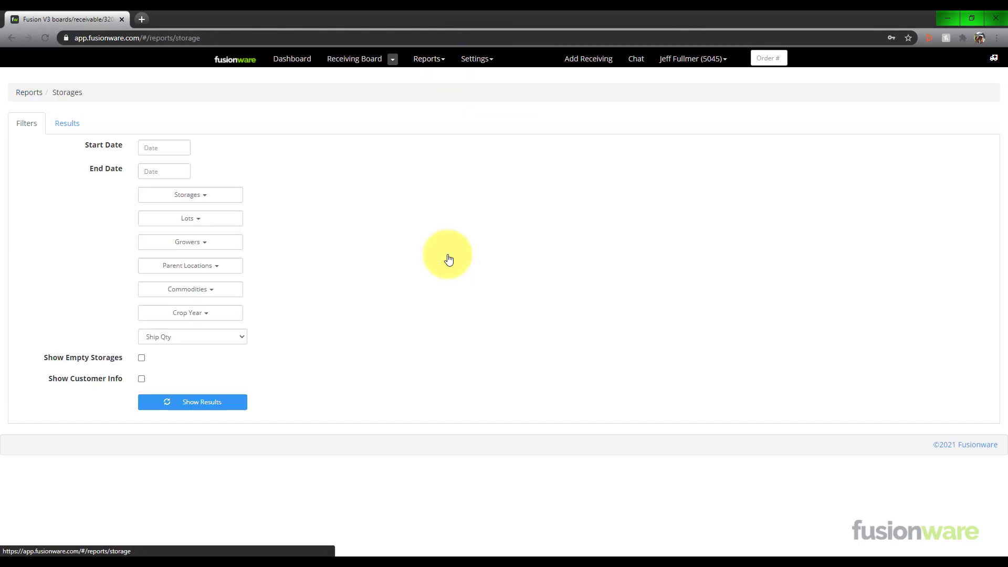
left_click(222, 196)
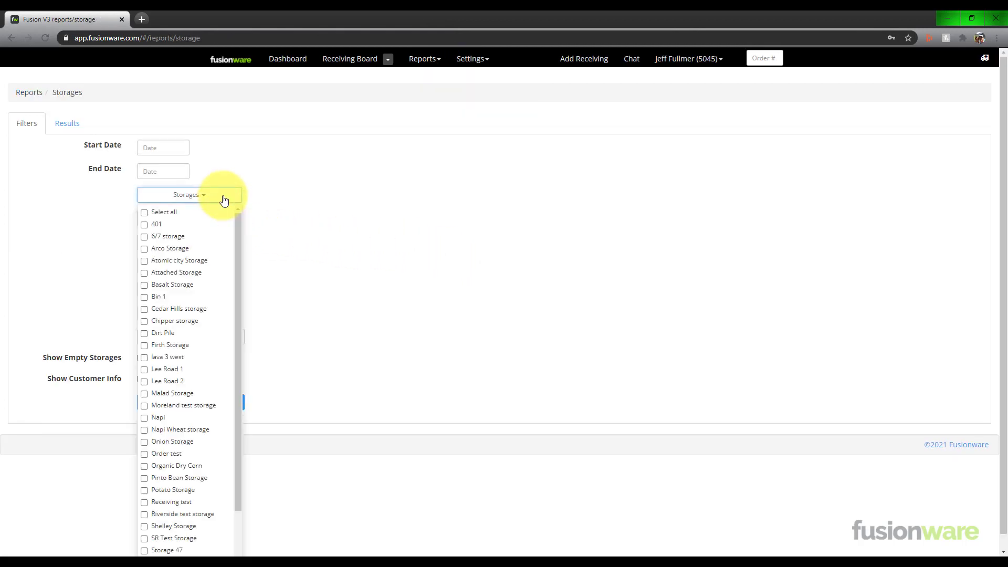
left_click(144, 477)
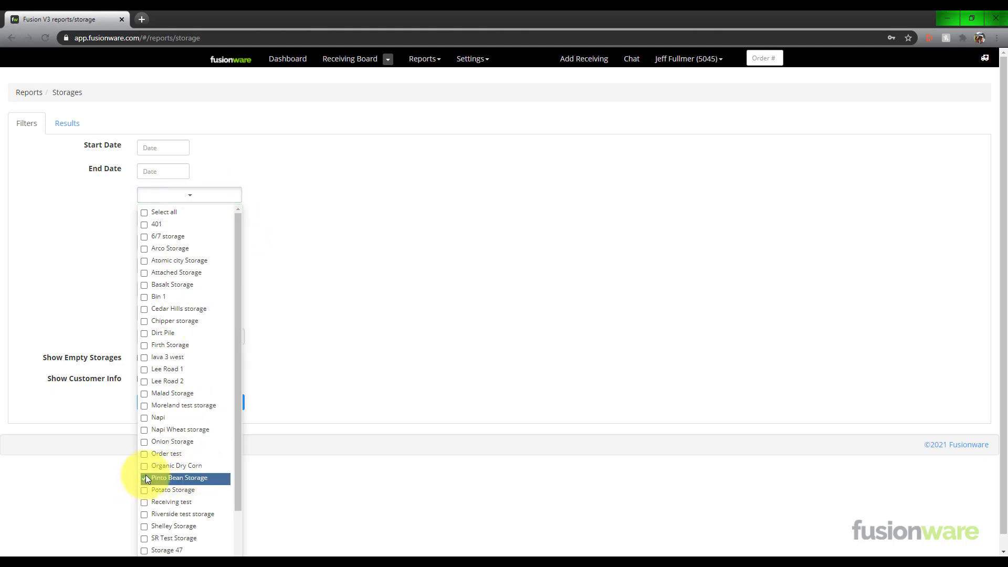
left_click(297, 494)
left_click(226, 405)
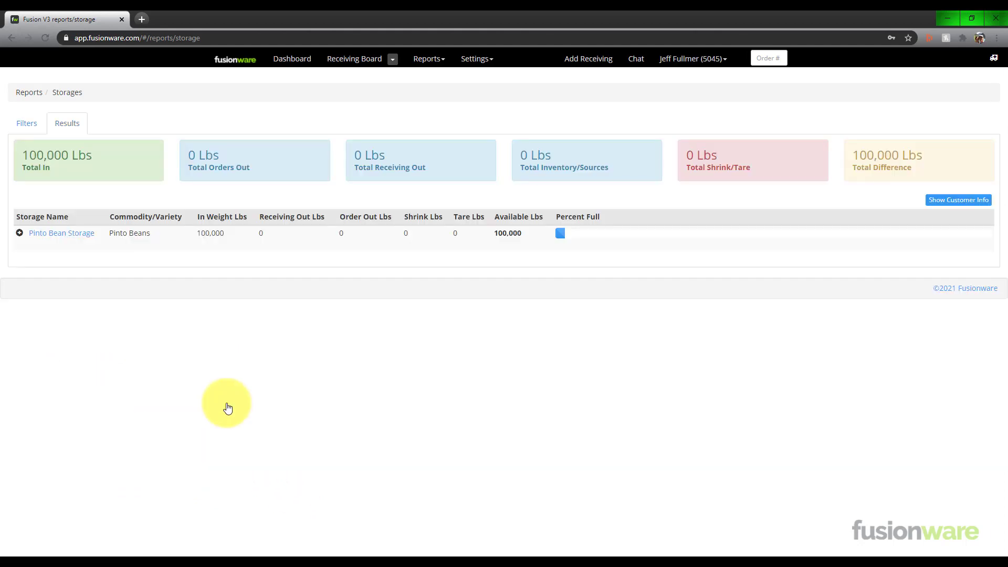
left_click(20, 233)
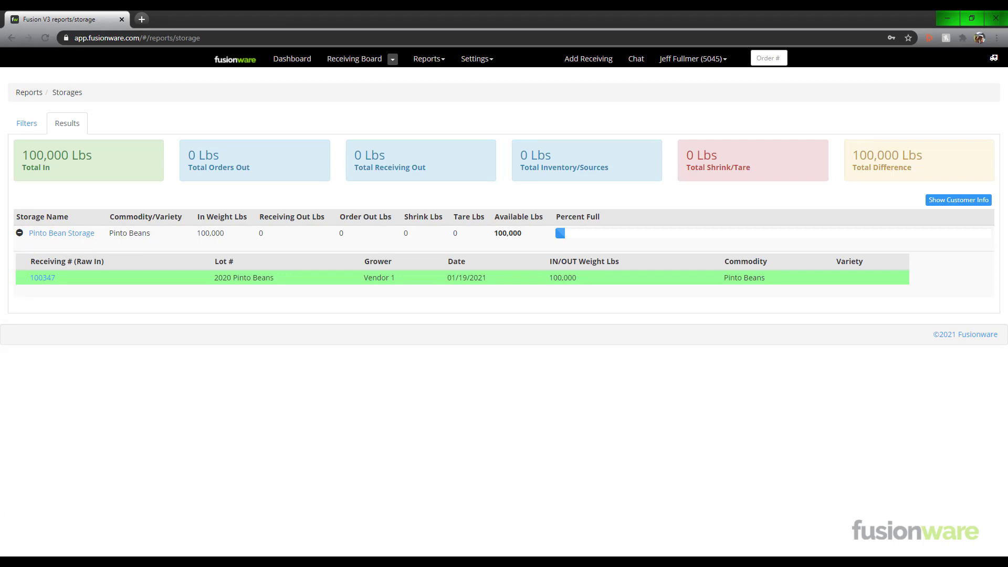
Open the details of Pinto Bean Storage from the report to examine its lots and weights.
left_click(60, 234)
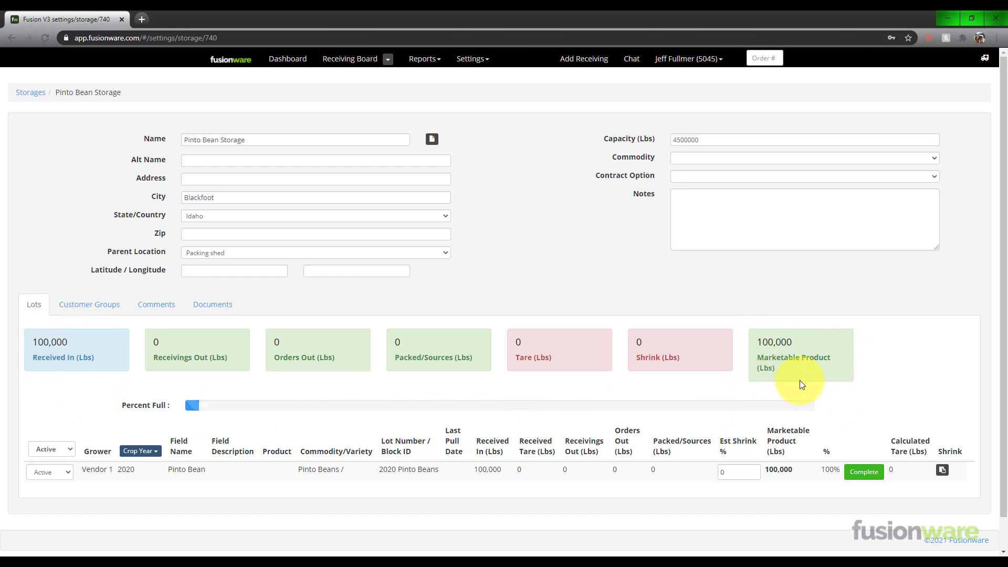
Start a new order from the Order Board and set its commodity to PIB - Pinto Beans.
left_click(388, 61)
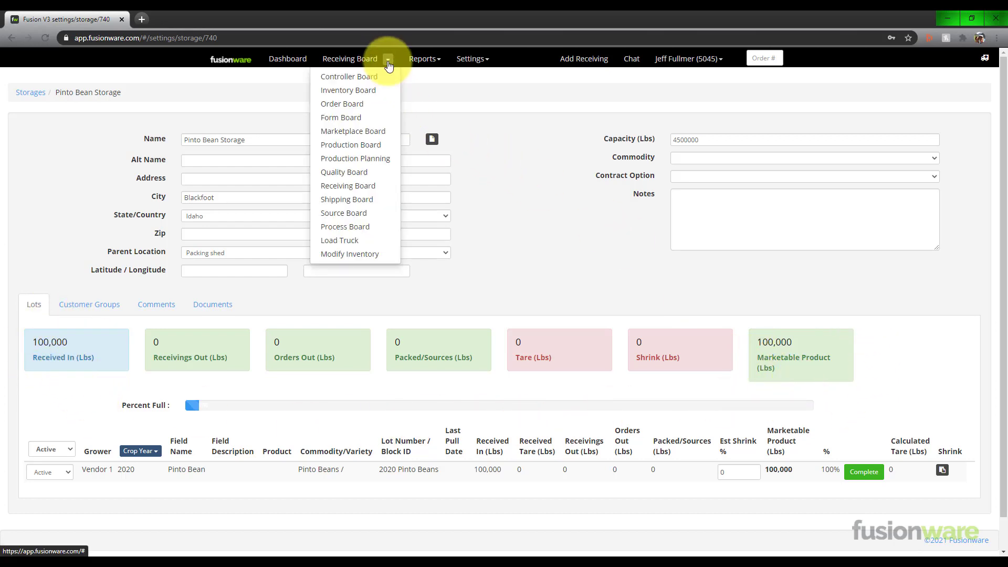
left_click(362, 103)
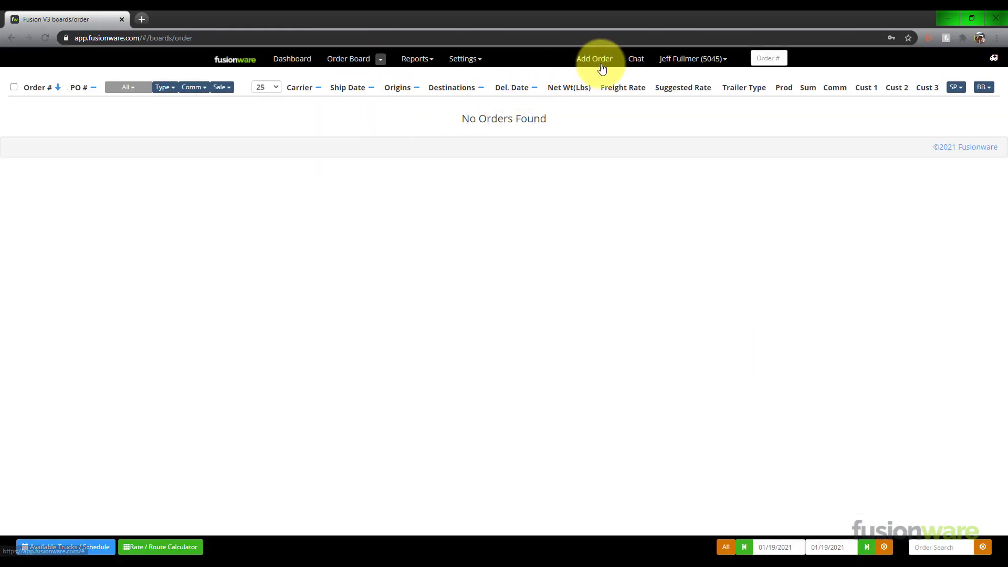
left_click(599, 61)
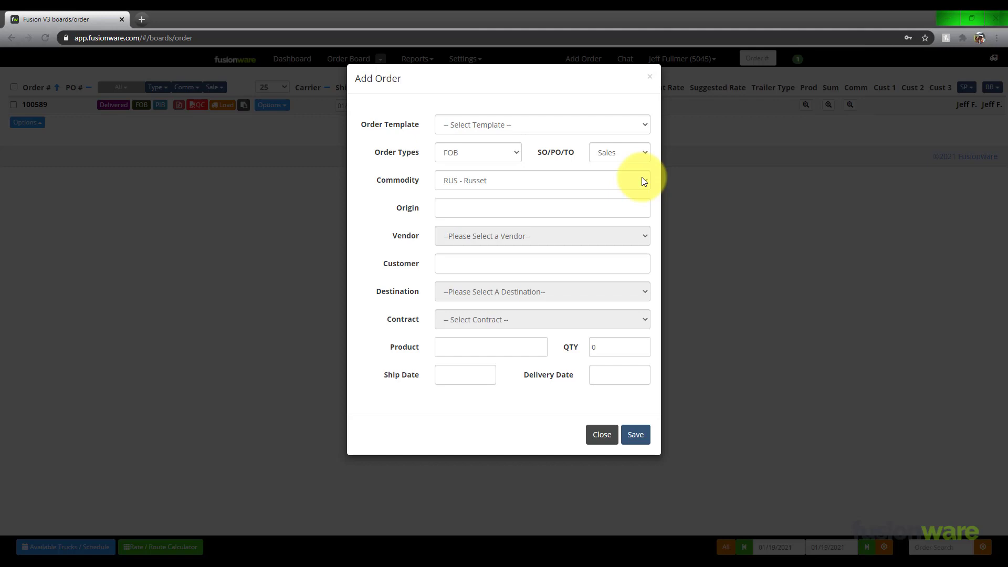
left_click(642, 178)
key("p")
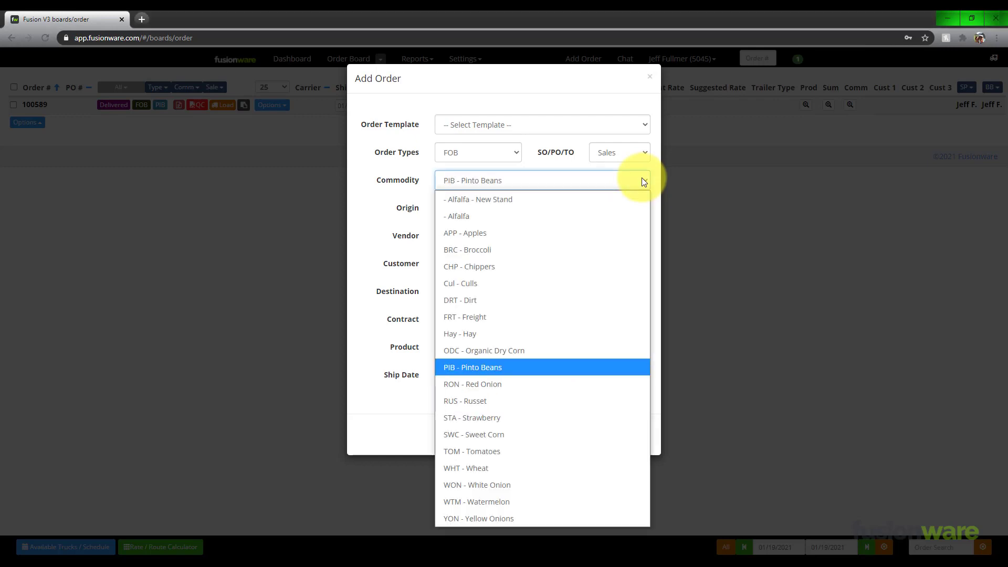
key("Return")
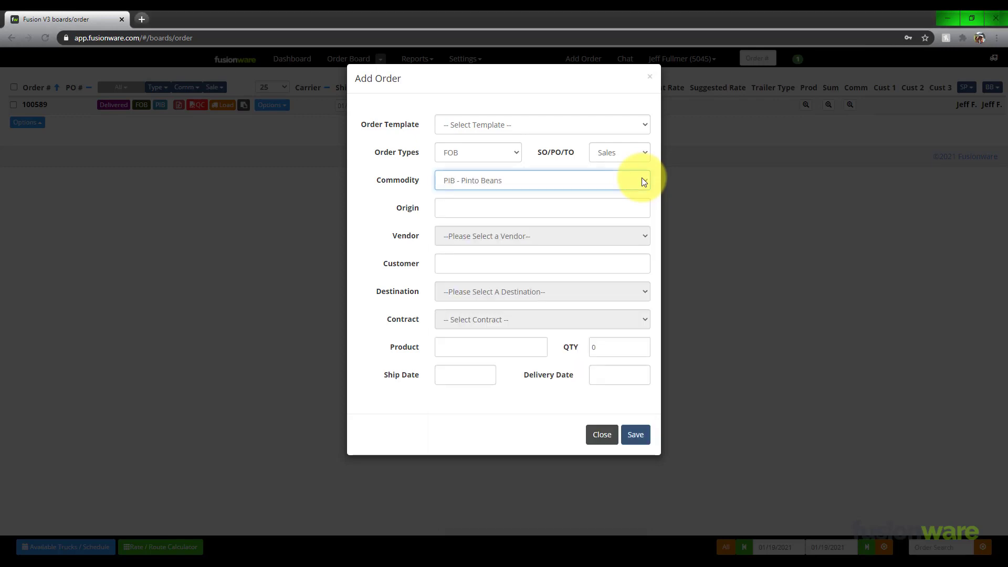
Set the new order's origin to Packing shed and its vendor to Vendor 1.
left_click(599, 206)
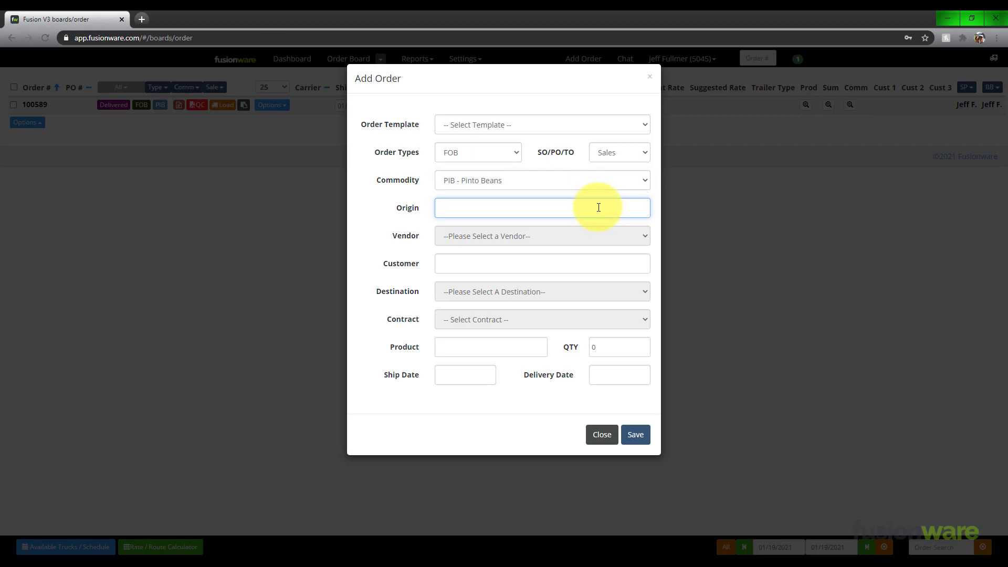
type("Pack")
key("Down")
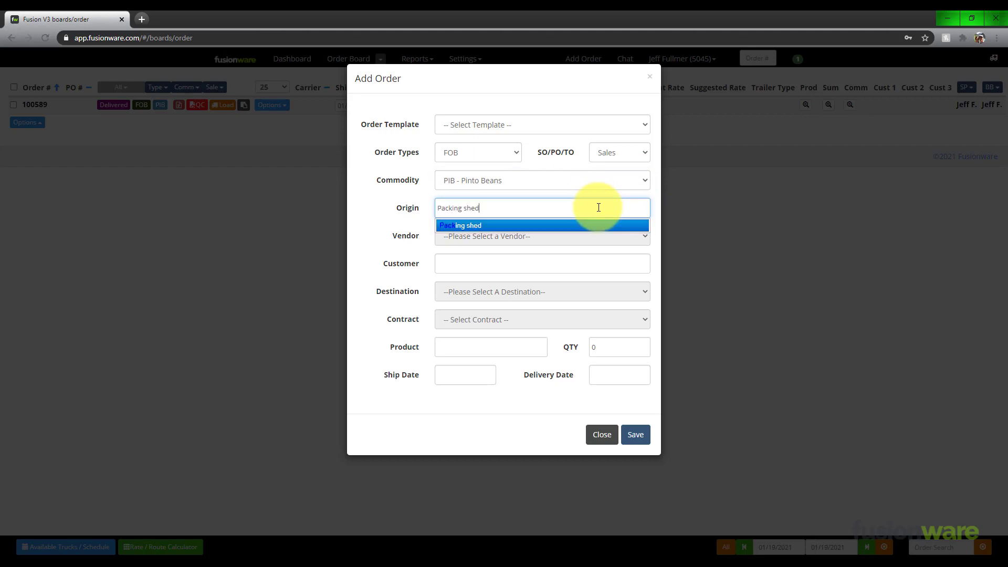
key("Return")
key("Tab")
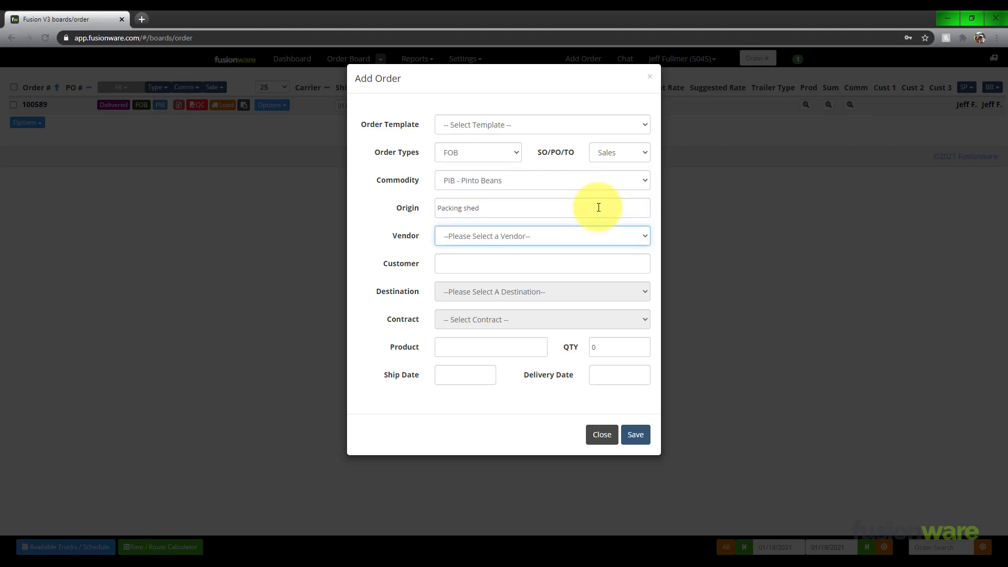
key("Down")
key("Down")
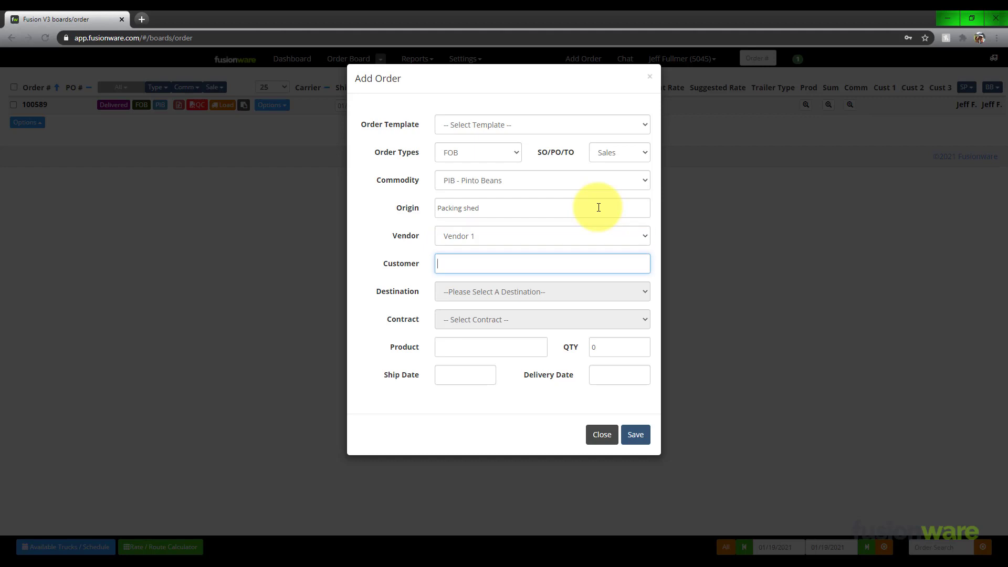
Set the order's customer to Wal-Mart and its destination to Walmart-London, leaving the contract unselected.
type("wa")
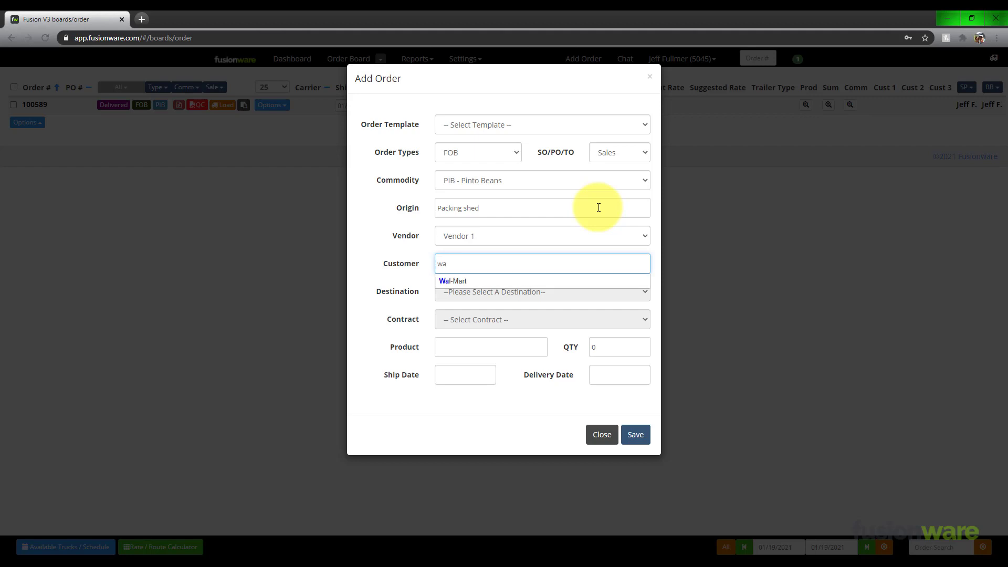
key("Down")
key("Return")
key("Tab")
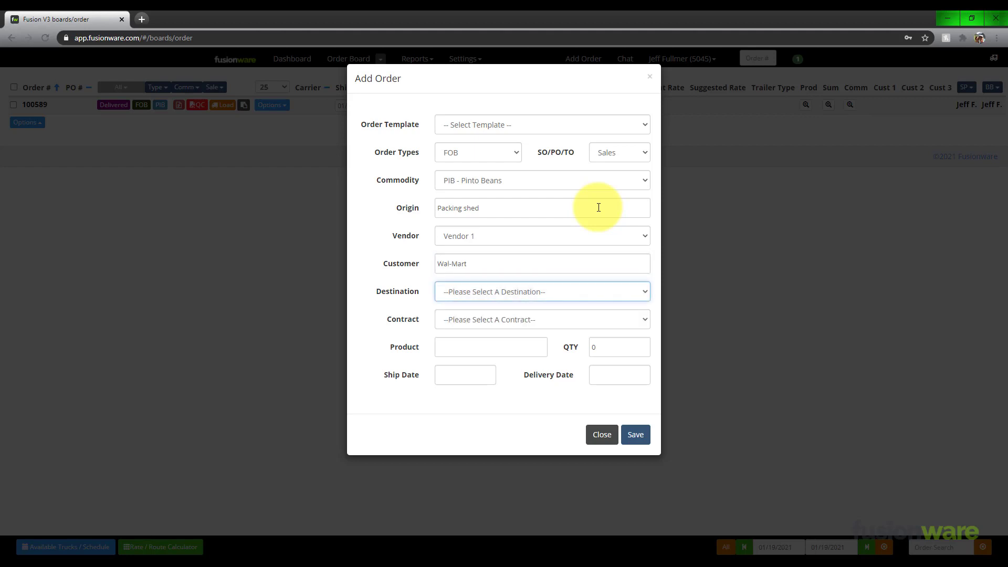
key("Down")
key("Down")
key("Tab")
key("Tab")
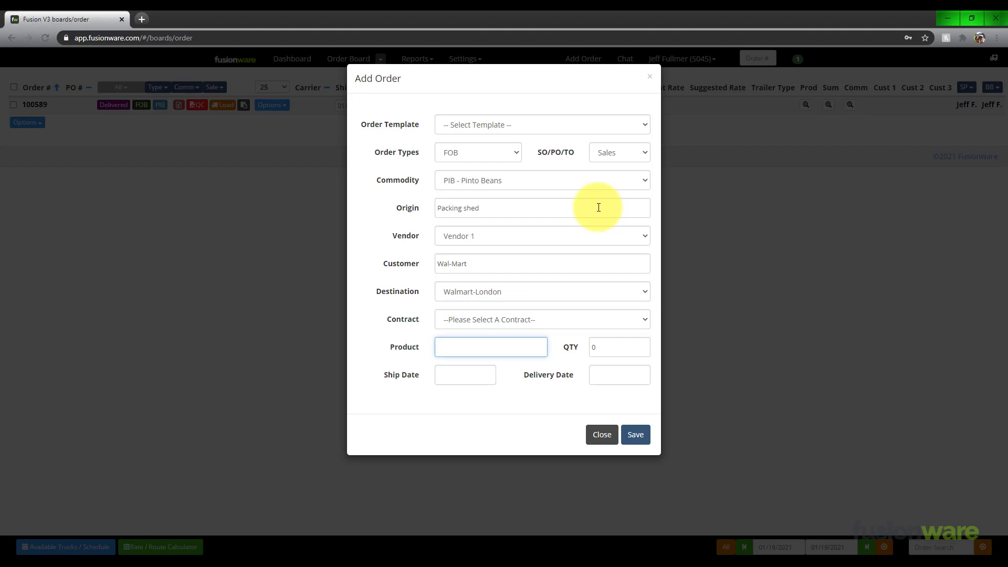
Choose Pinto Bean Tote as the order's product with a quantity of 20.
type("pi")
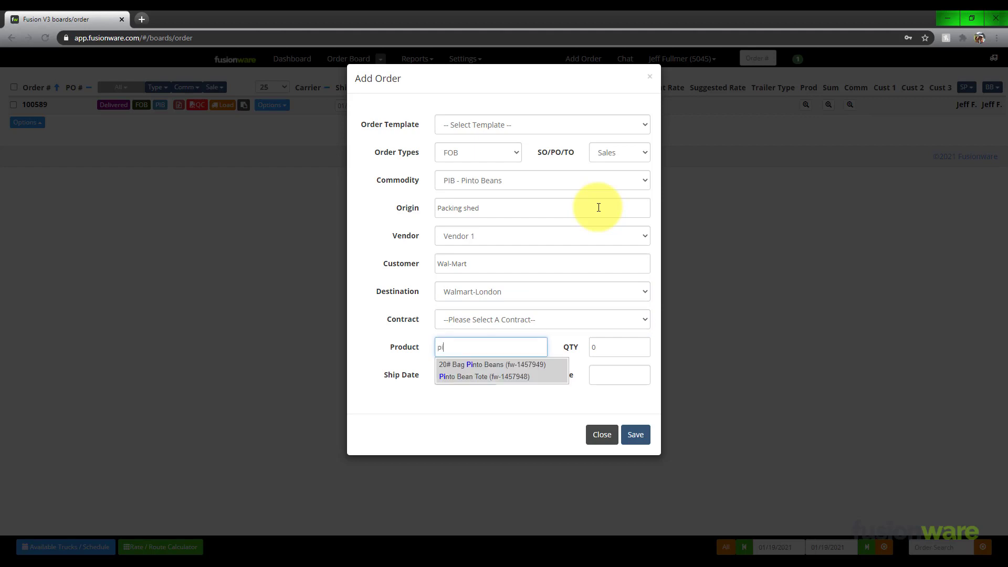
key("Down")
key("Down")
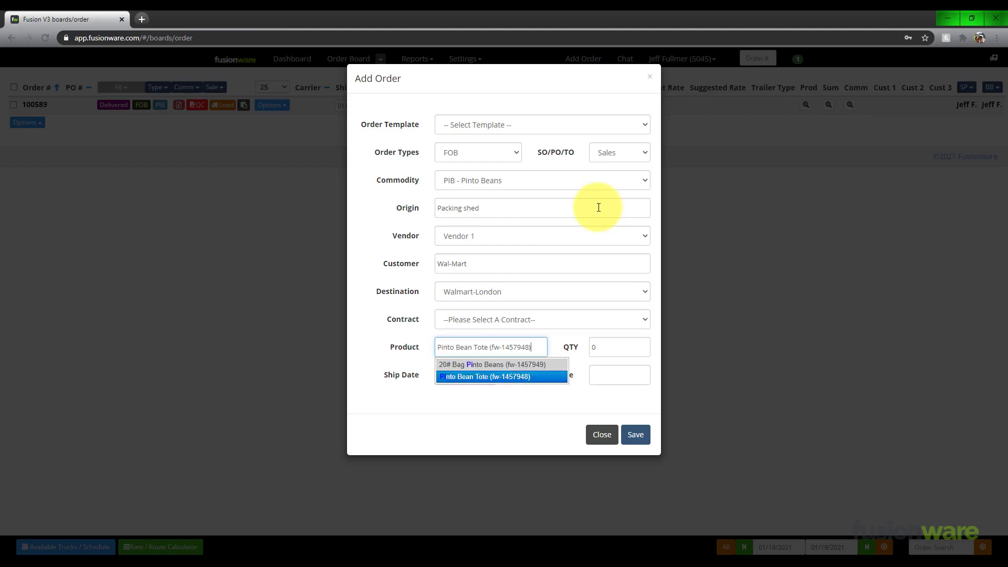
key("Return")
key("Tab")
type("20")
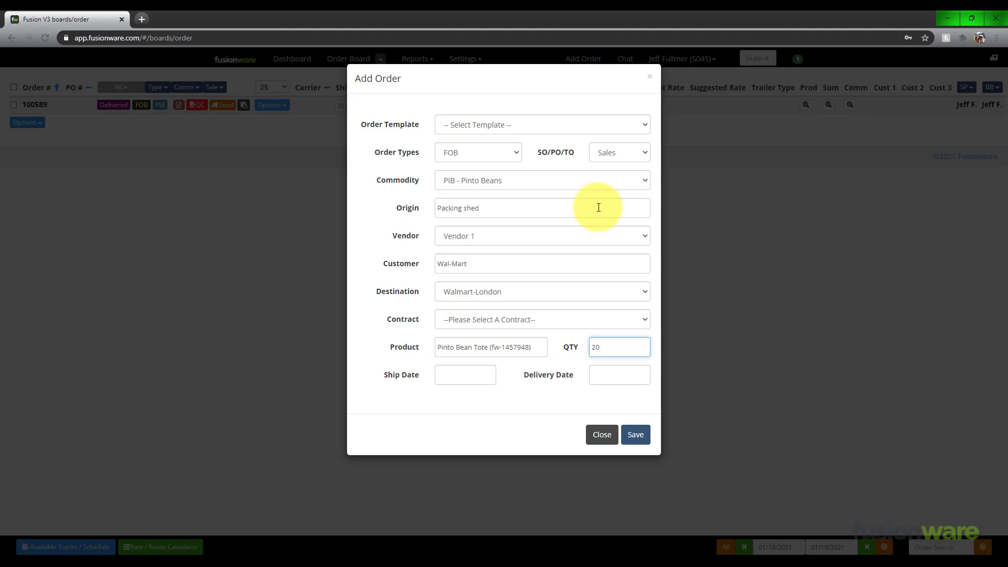
Set both the ship date and the delivery date to 01/20/2021 and save the order.
key("Tab")
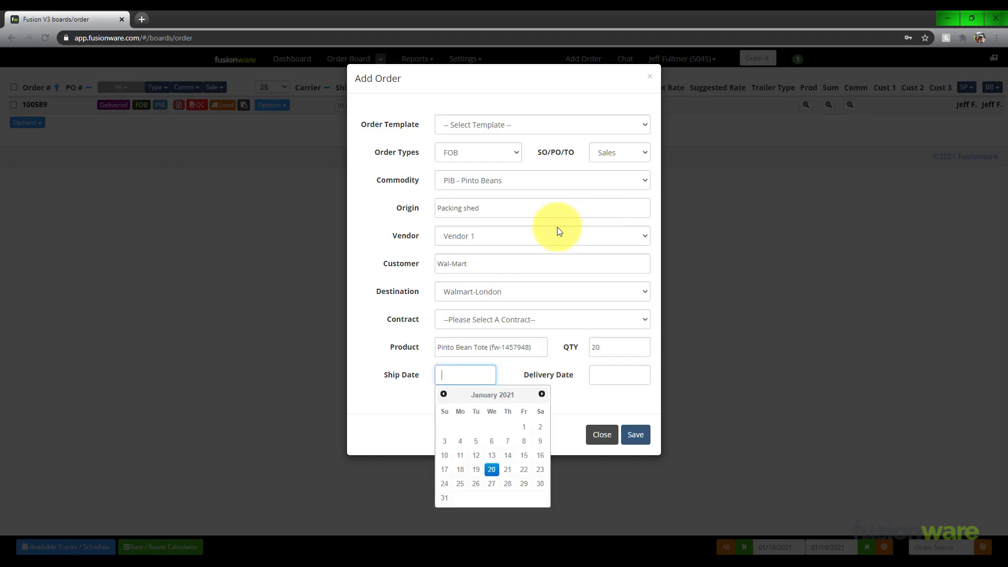
key("Return")
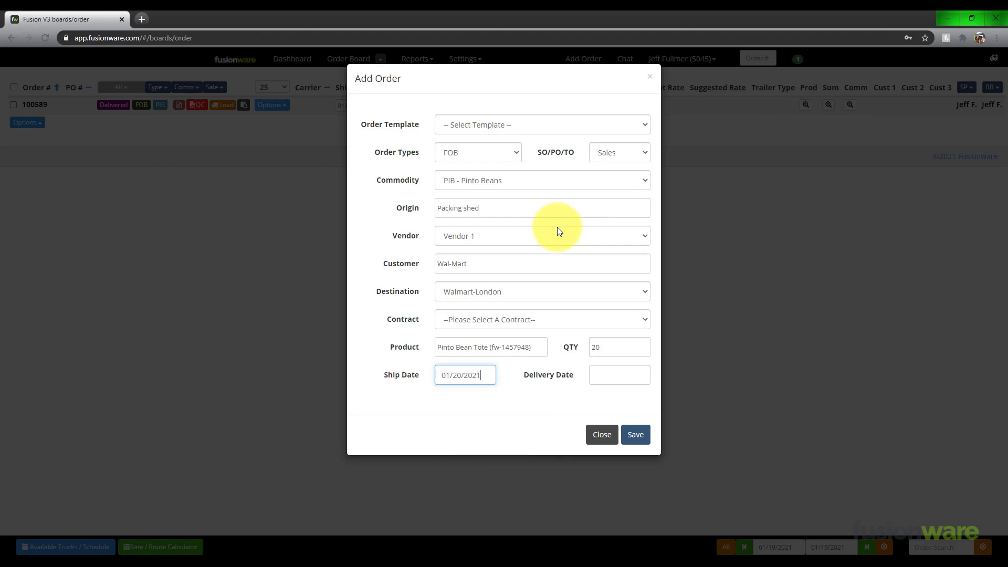
key("Tab")
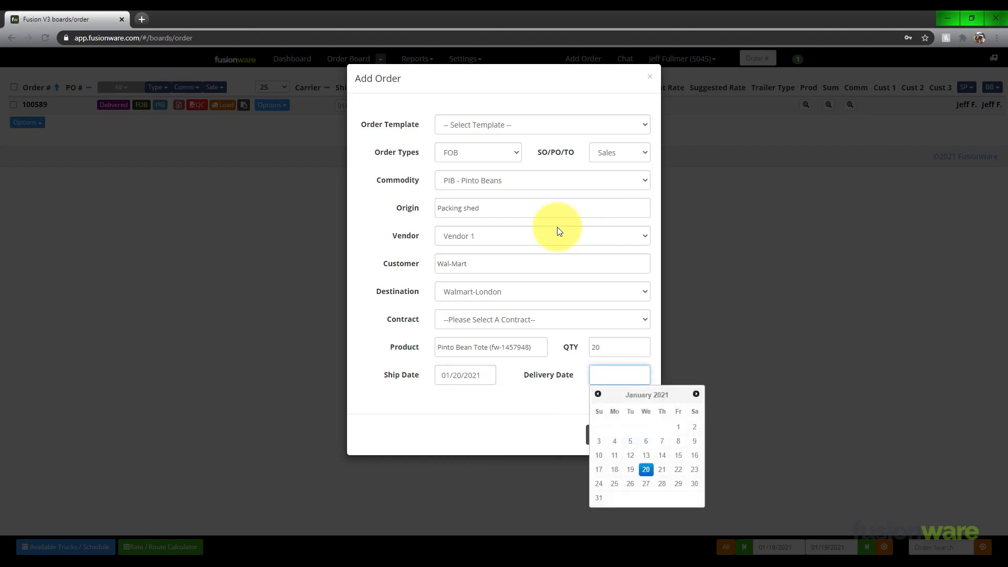
key("Return")
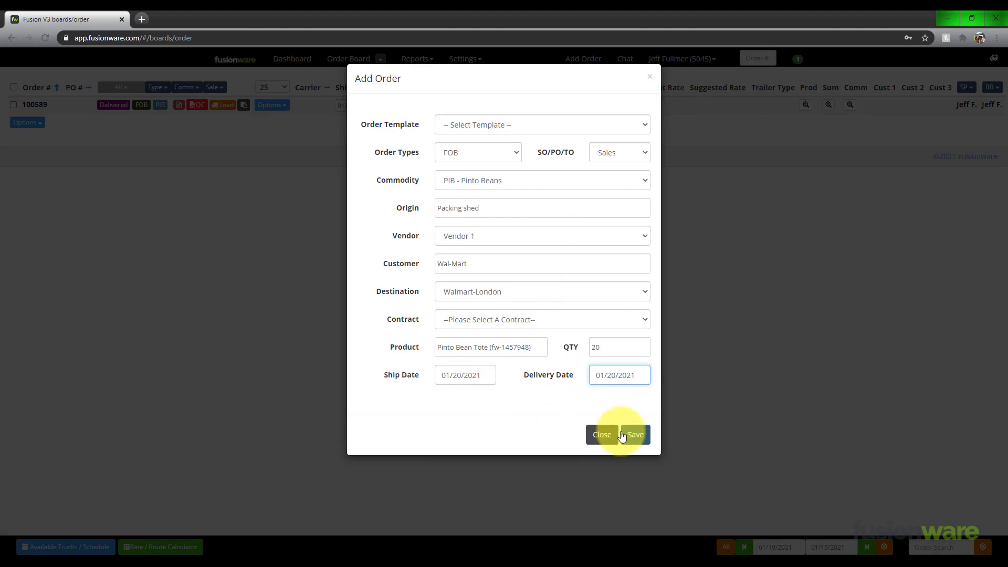
left_click(636, 435)
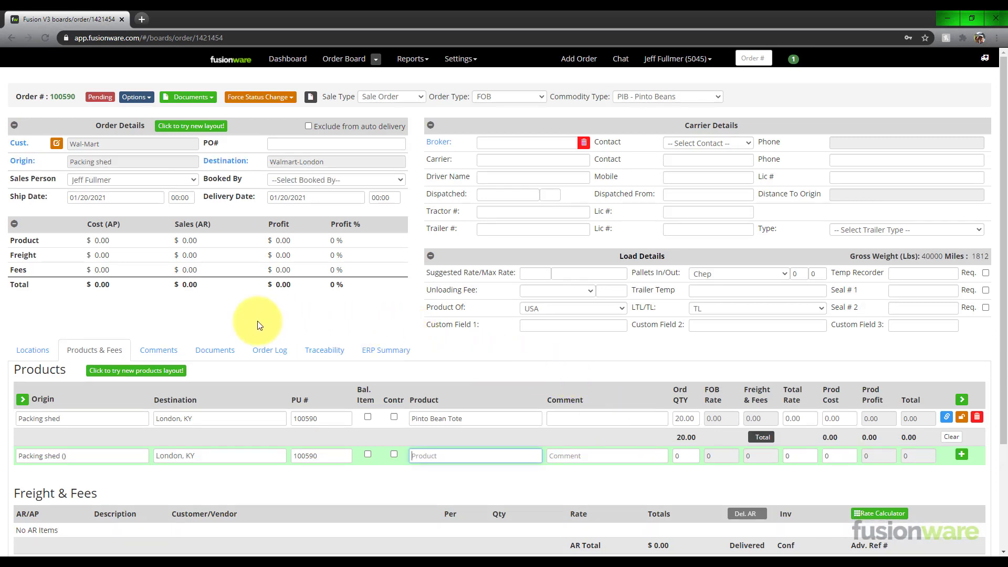
Expand the product line's columns and assign the Pinto Bean Tote line to the storage Pinto Bean Storage (2020 Pinto Beans).
left_click(24, 401)
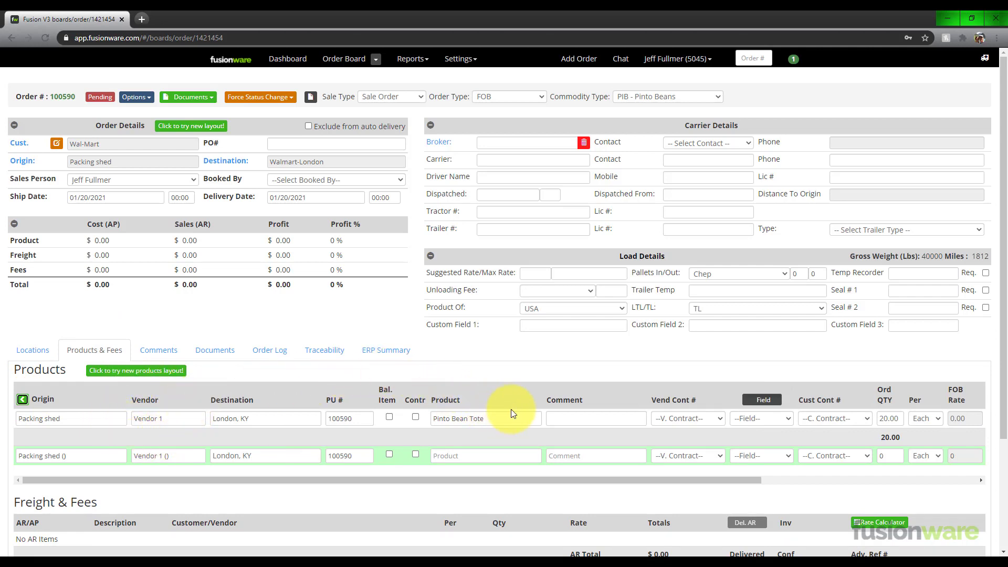
left_click(770, 401)
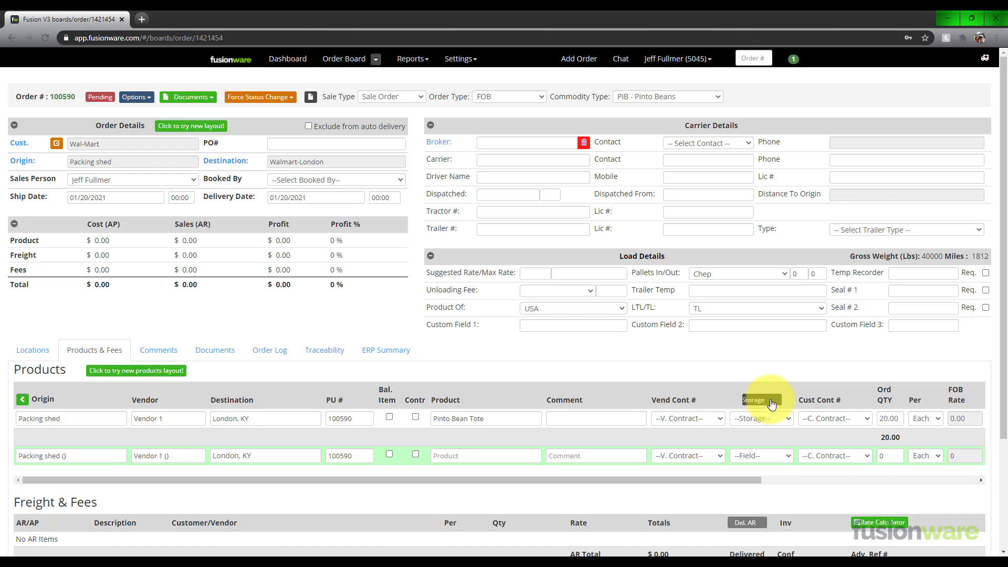
left_click(786, 418)
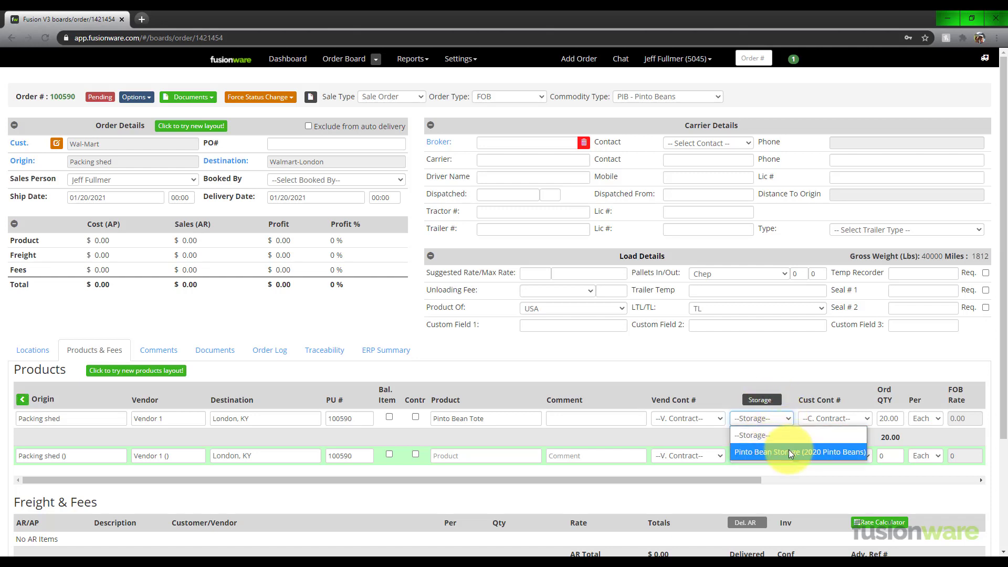
left_click(788, 453)
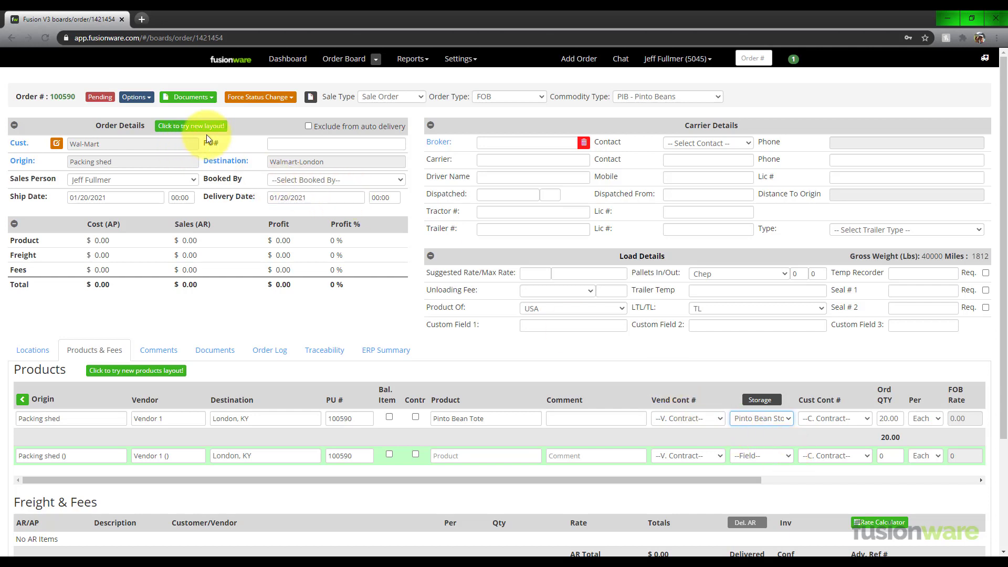
Accept the order and update all shipped quantities from the order quantities.
left_click(146, 99)
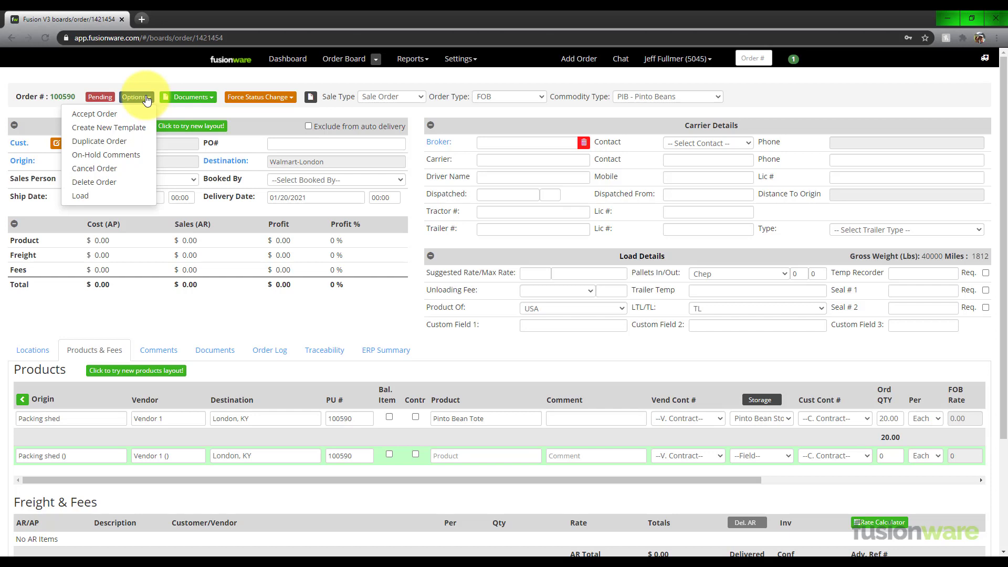
left_click(115, 114)
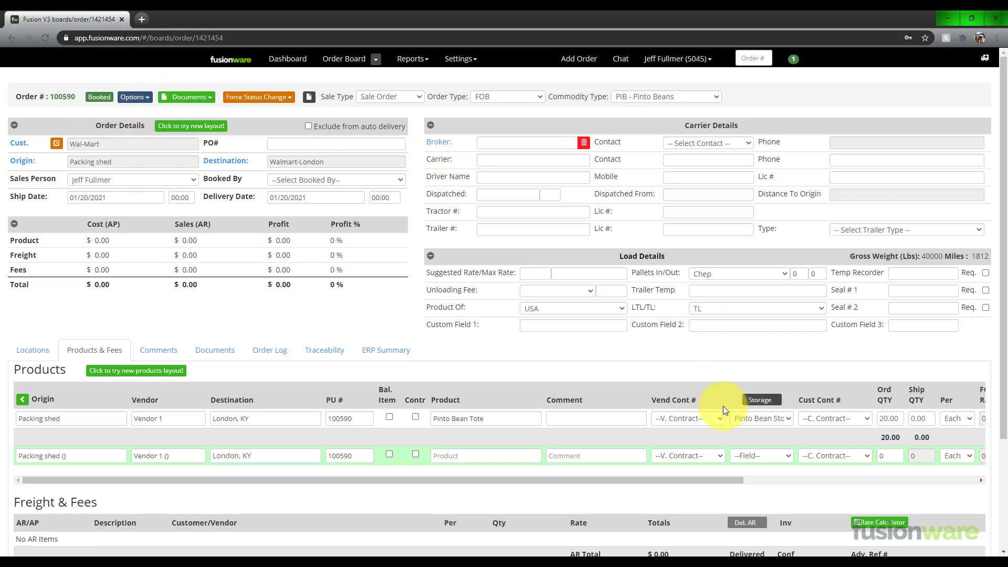
left_click_drag(707, 479, 967, 493)
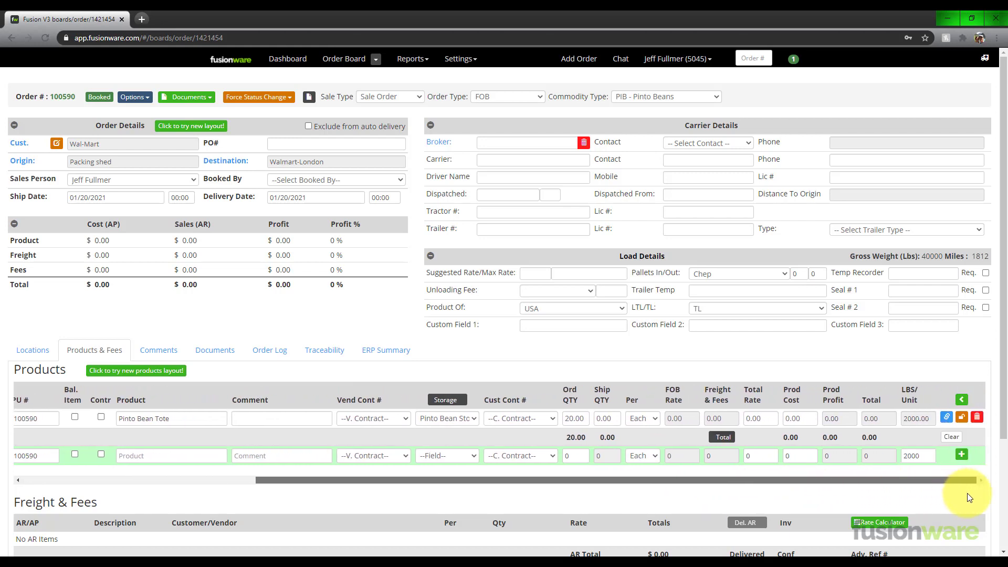
left_click(607, 400)
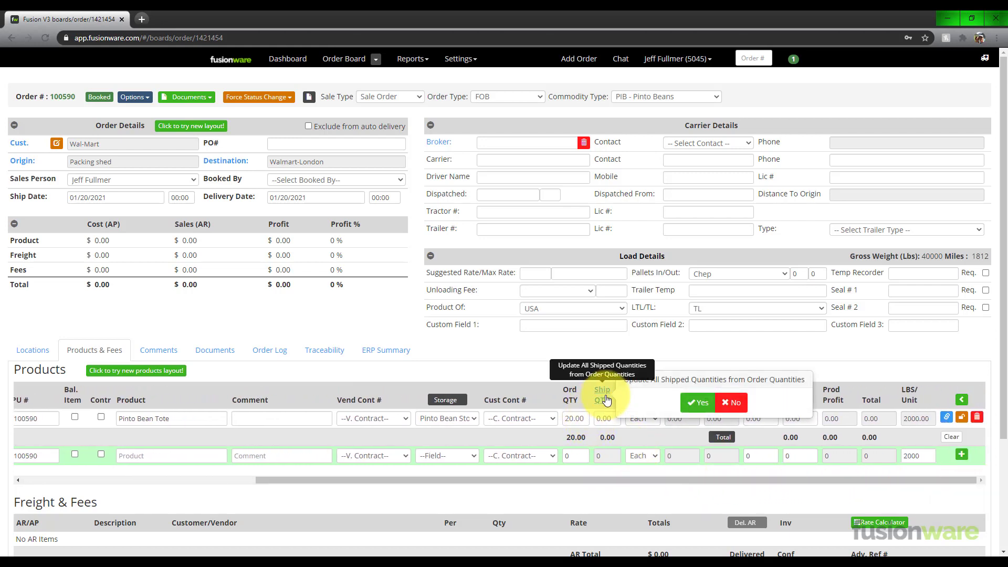
left_click(691, 402)
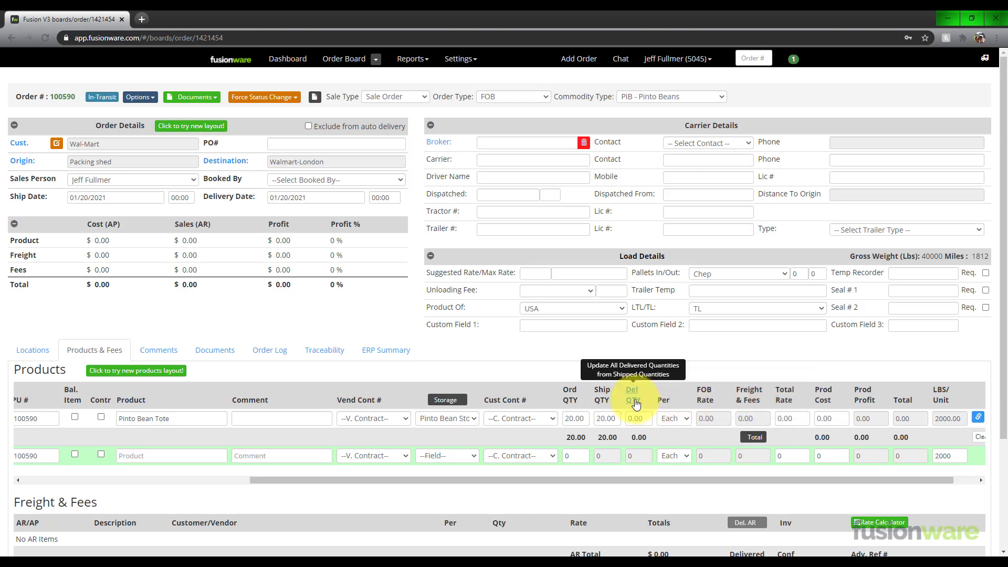
Update all delivered quantities from the shipped quantities and return to the Order Board.
left_click(637, 401)
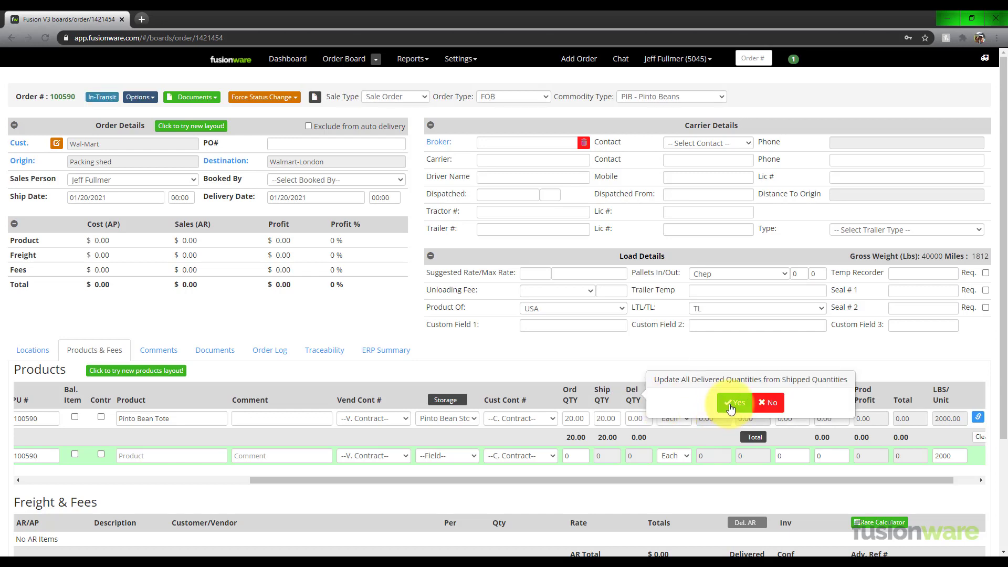
left_click(730, 408)
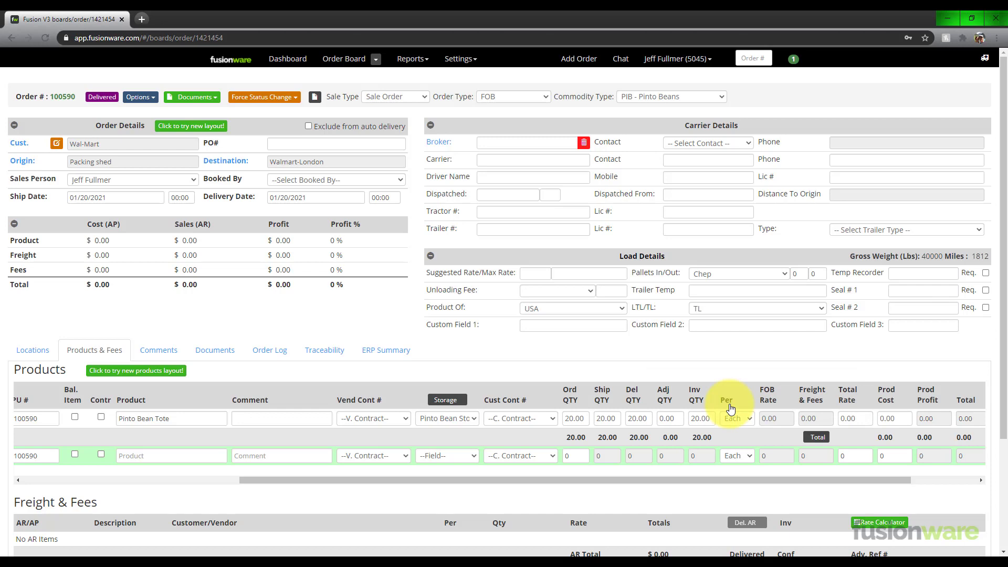
scroll(758, 432, "right", 2)
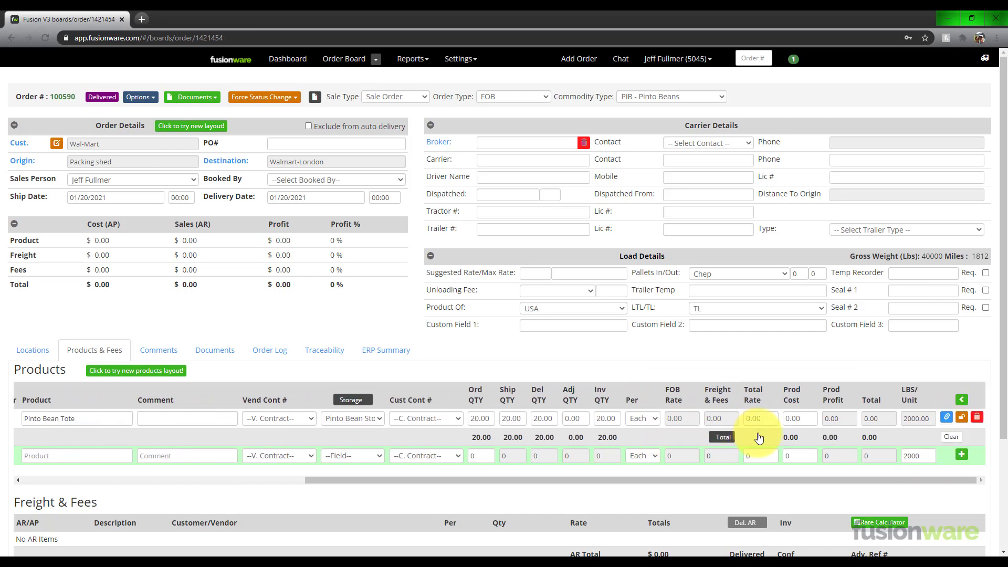
left_click_drag(775, 478, 434, 462)
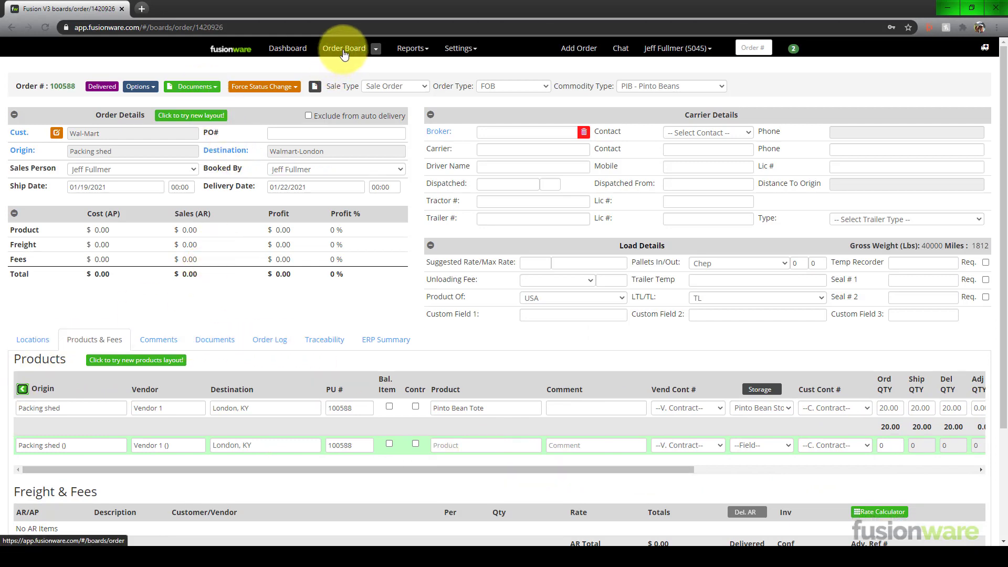
left_click(343, 48)
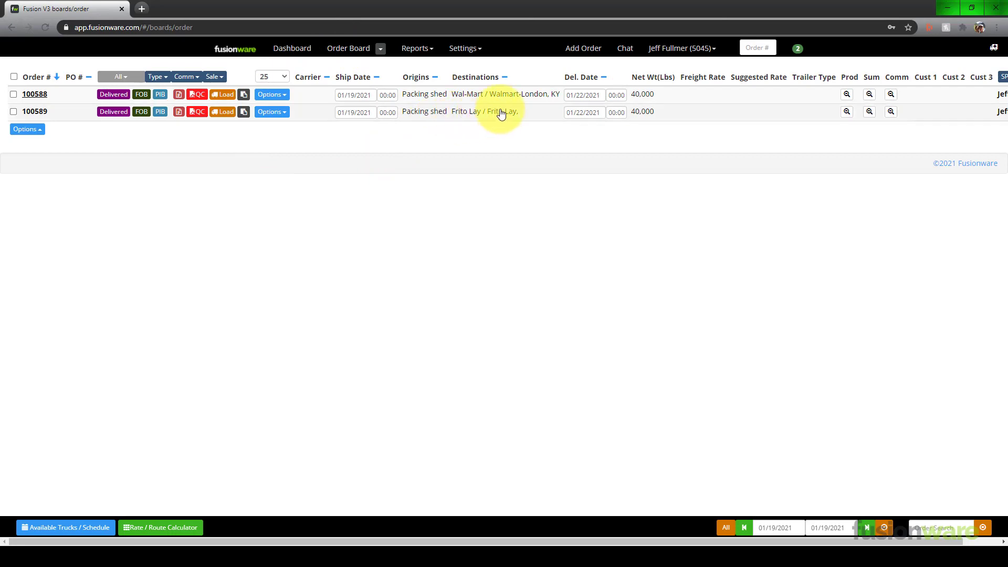
Open the Storage report, refresh its results with the filters unchanged, and expand Pinto Bean Storage to review its receiving and order records.
left_click(425, 50)
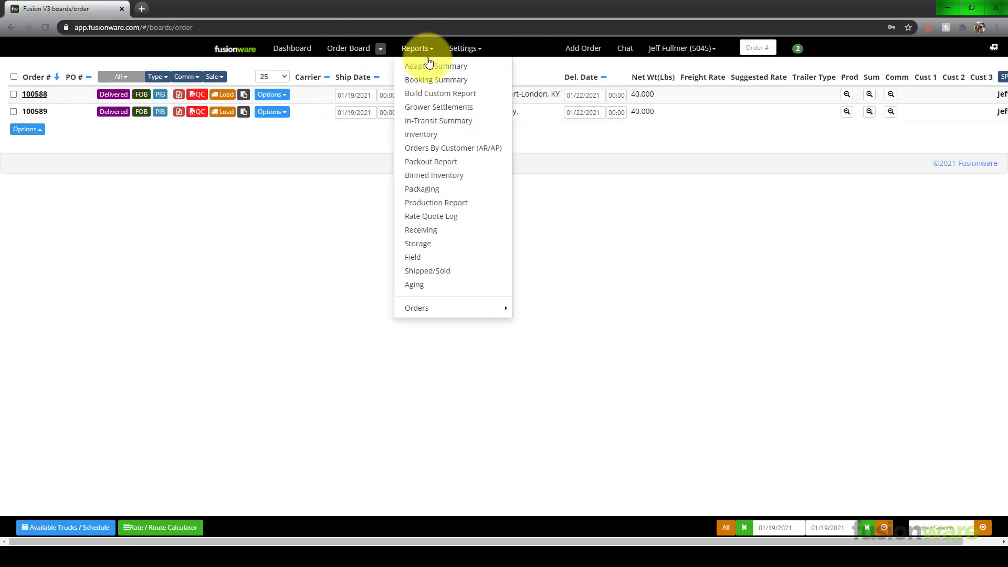
left_click(467, 247)
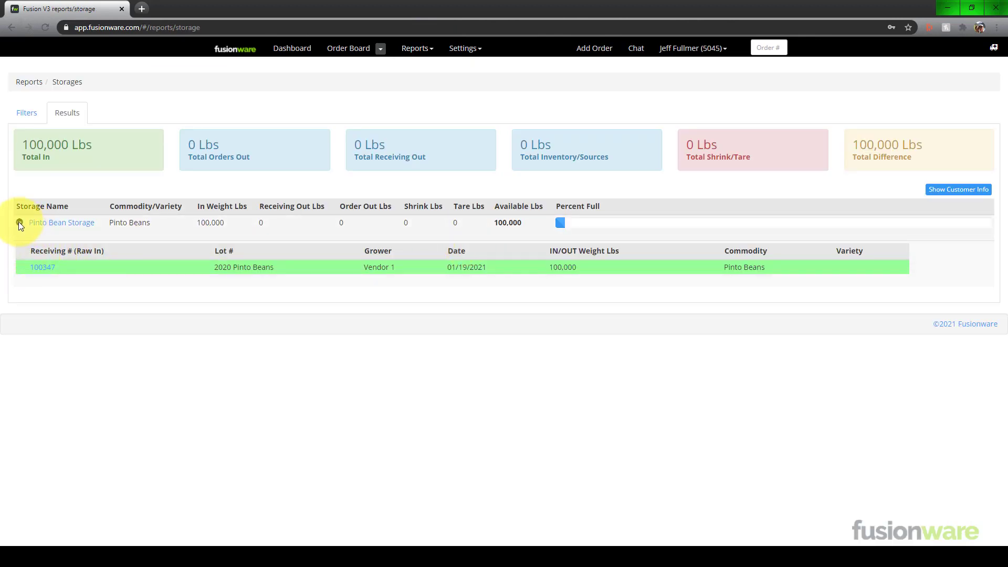
left_click(24, 119)
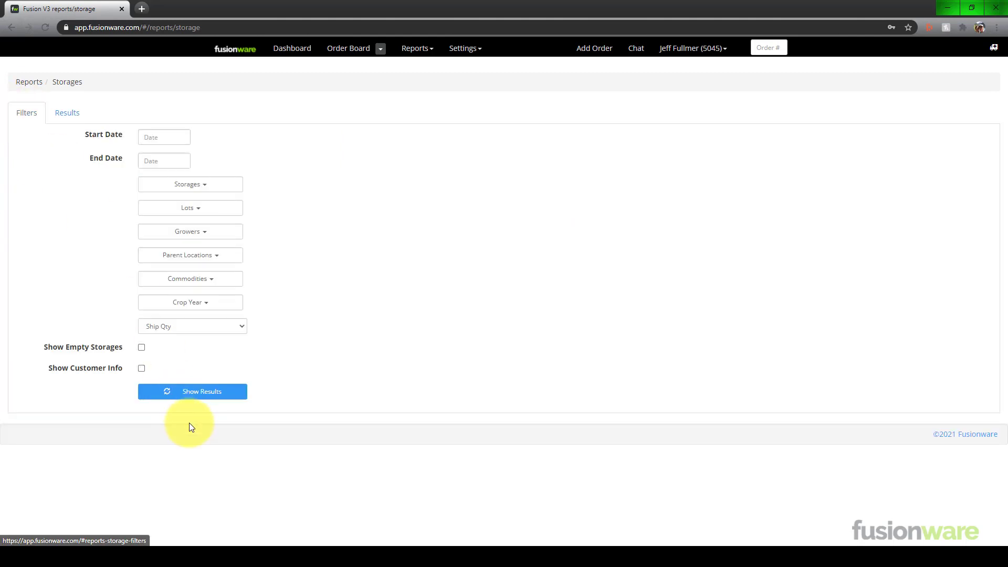
left_click(196, 392)
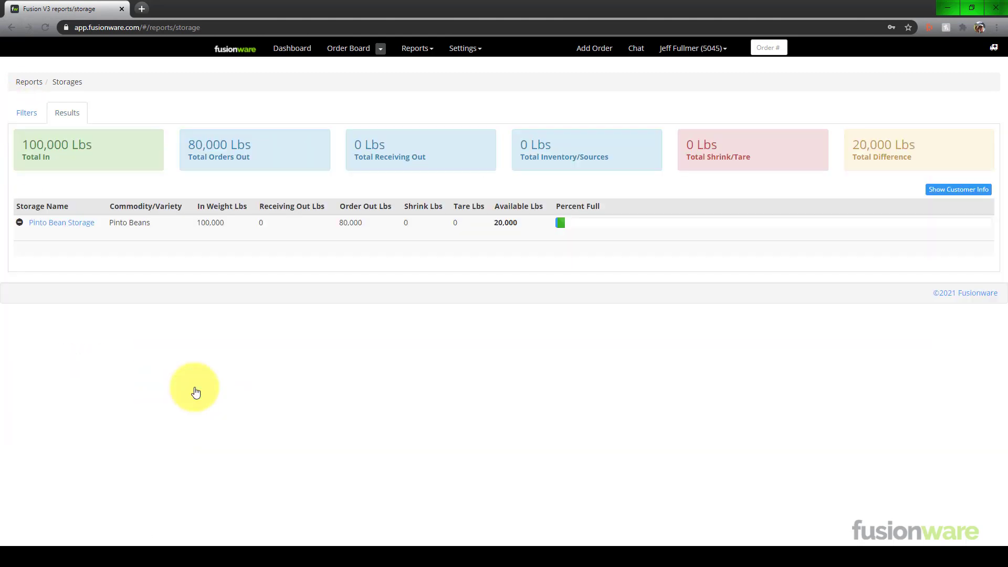
left_click(19, 223)
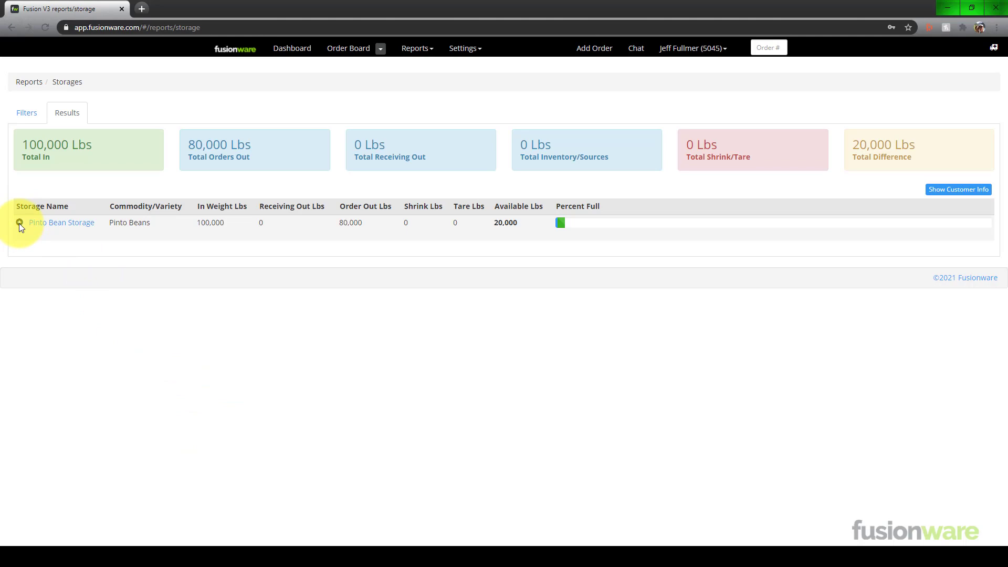
left_click(20, 222)
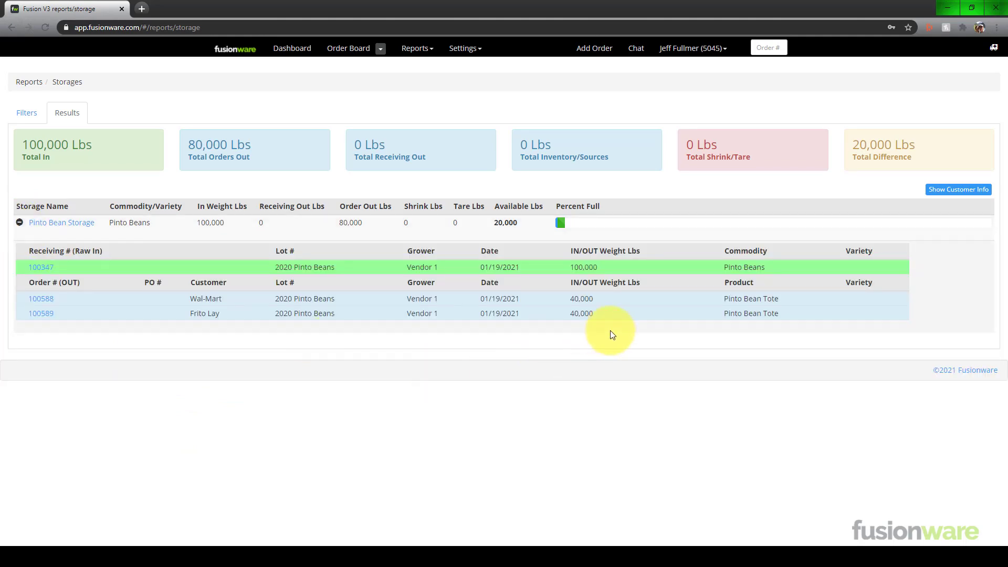